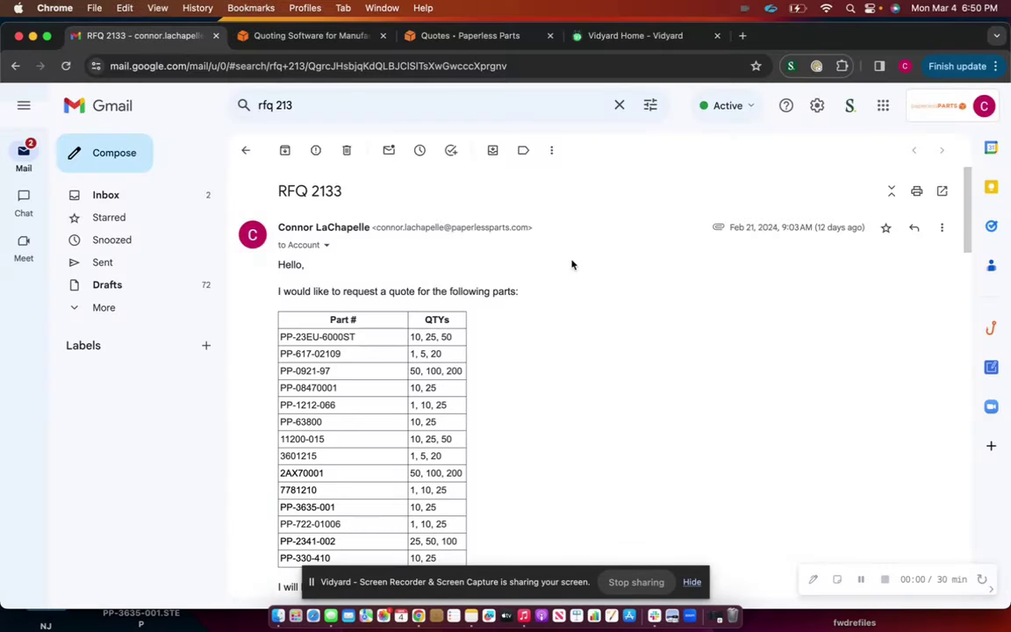
# - Review the RFQ email's requested part numbers, quantities, bid deadline and attached drawing and model files
pyautogui.click(47, 36)
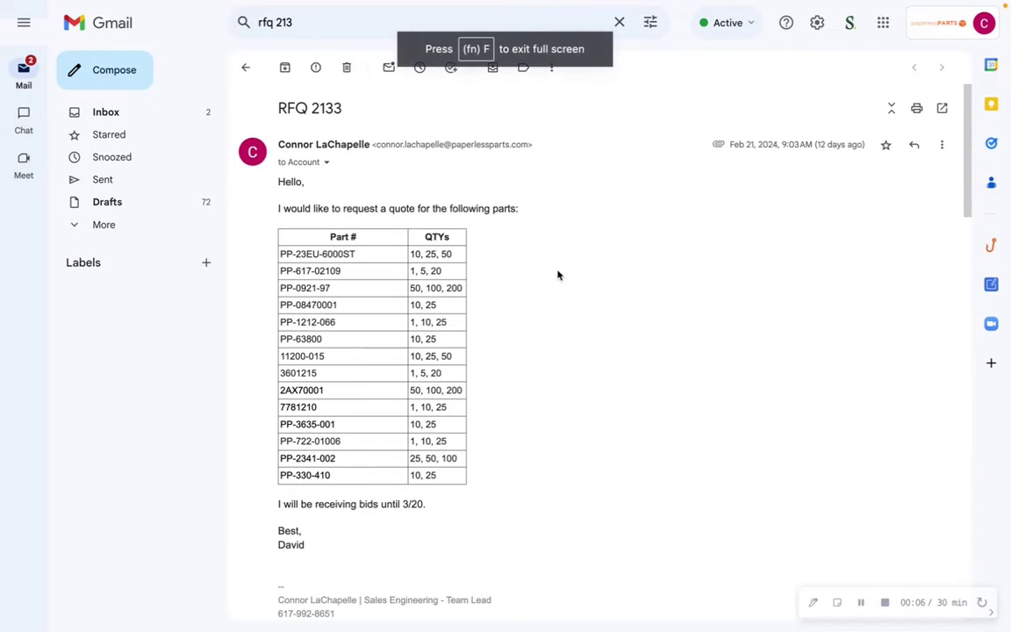
pyautogui.scroll(-1, 557, 276)
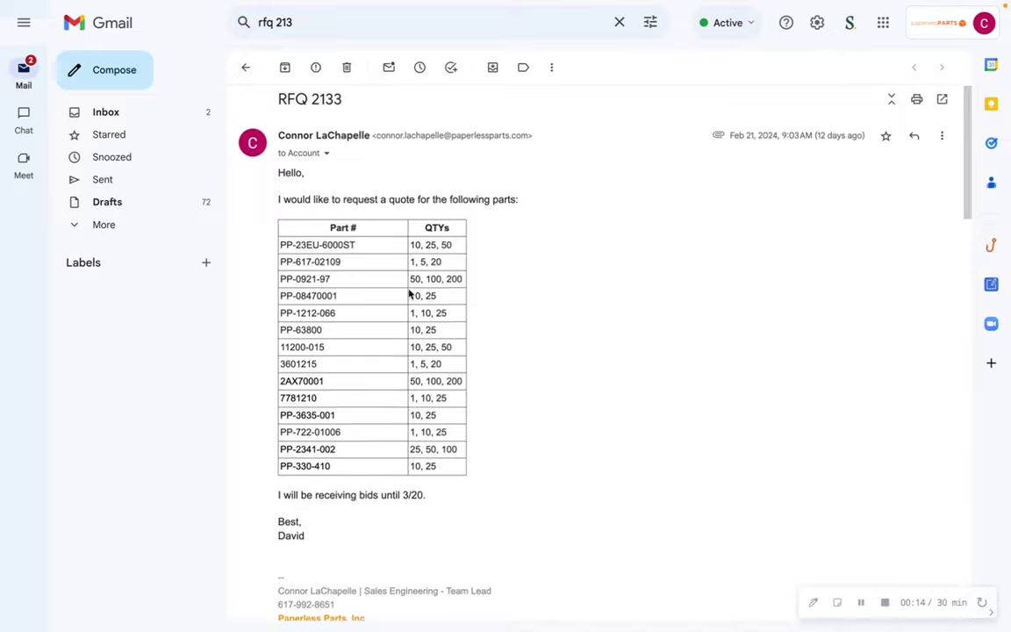
pyautogui.scroll(-2, 403, 228)
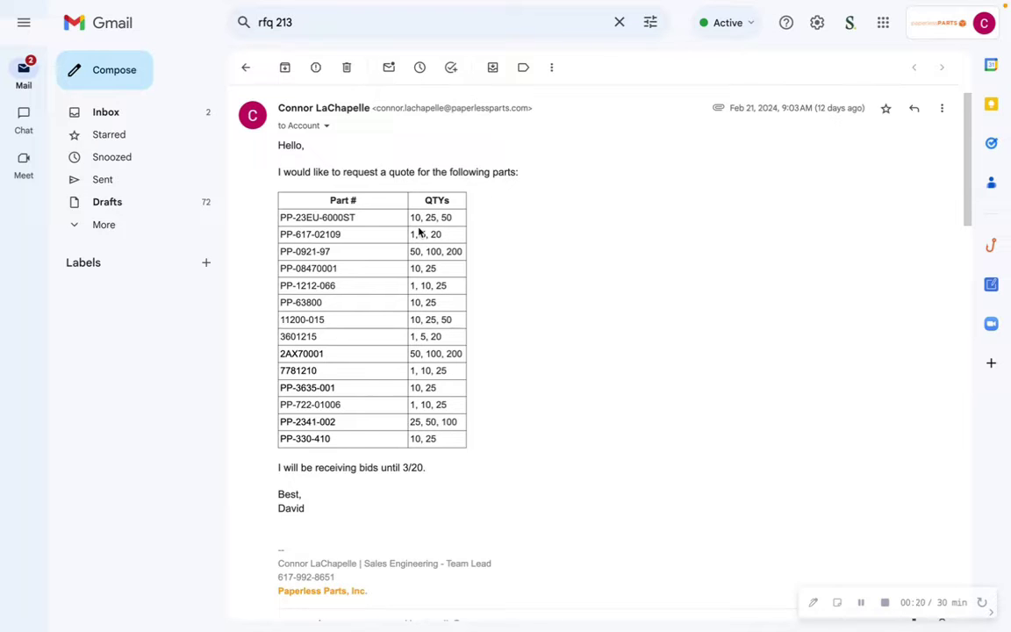
pyautogui.scroll(-3, 411, 326)
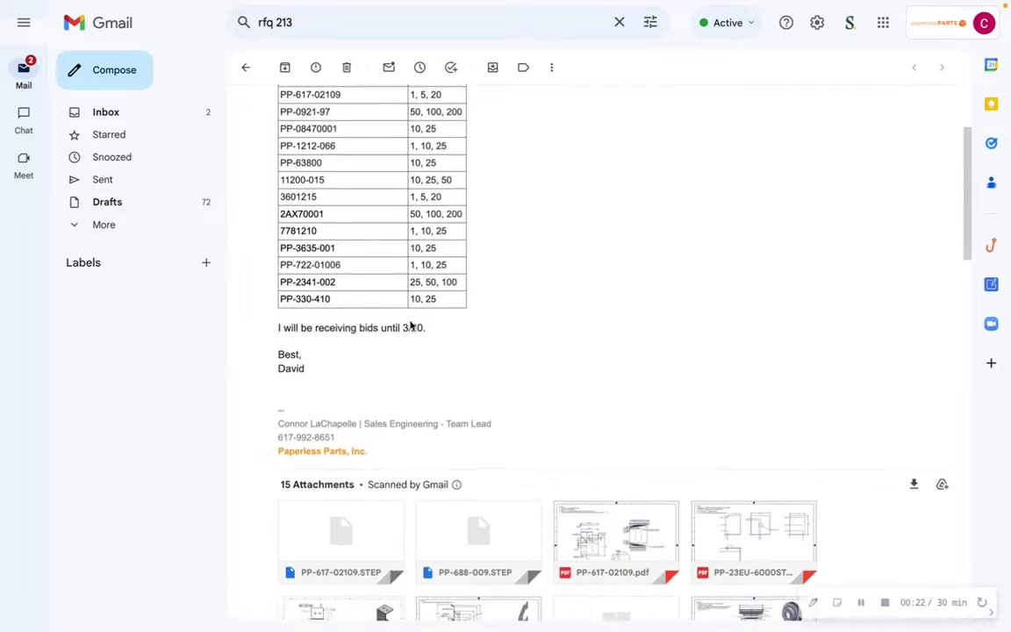
pyautogui.scroll(-3, 411, 325)
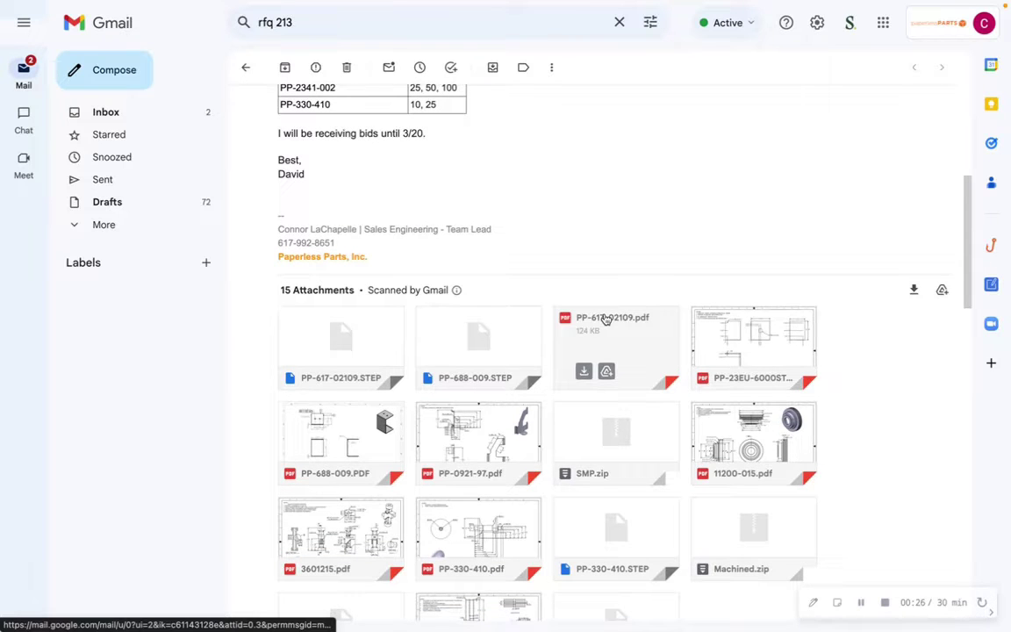
pyautogui.scroll(-1, 605, 318)
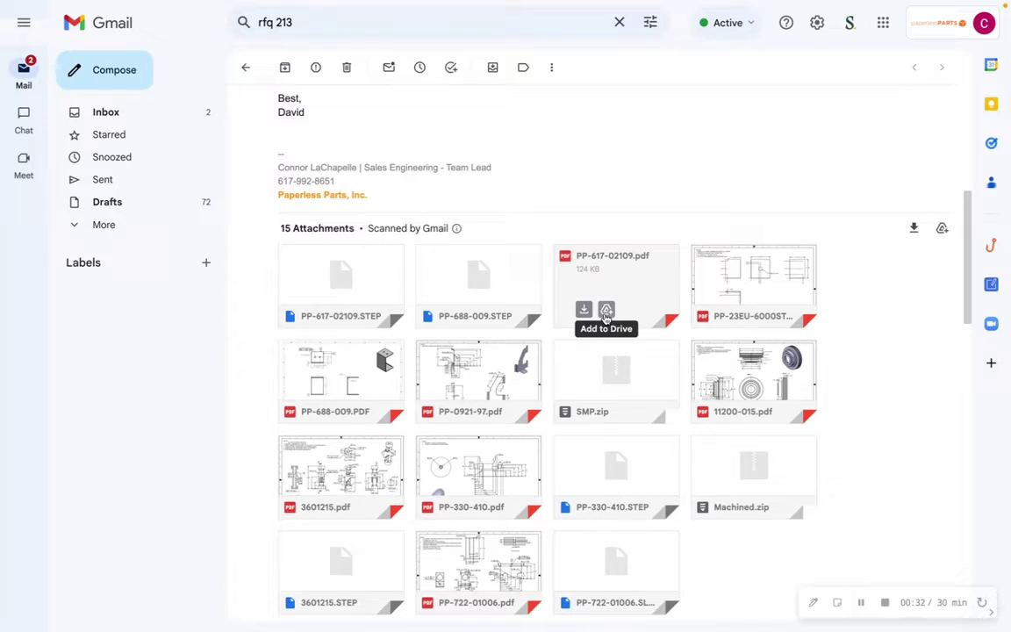
pyautogui.scroll(5, 613, 312)
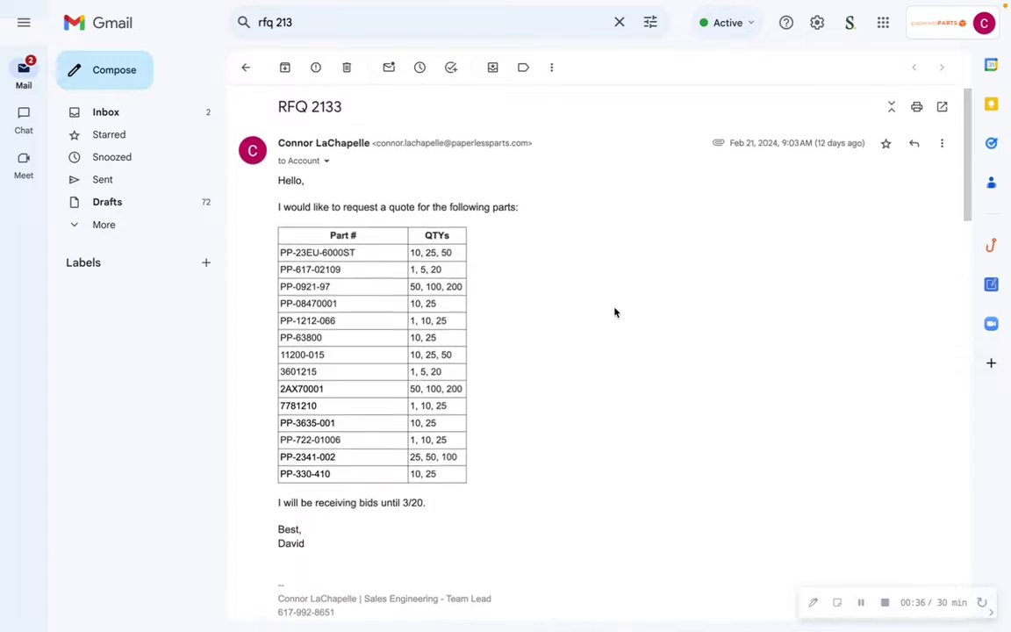
# - Forward the RFQ email with its attachments to the Paperless Parts RFQ contact
pyautogui.click(942, 146)
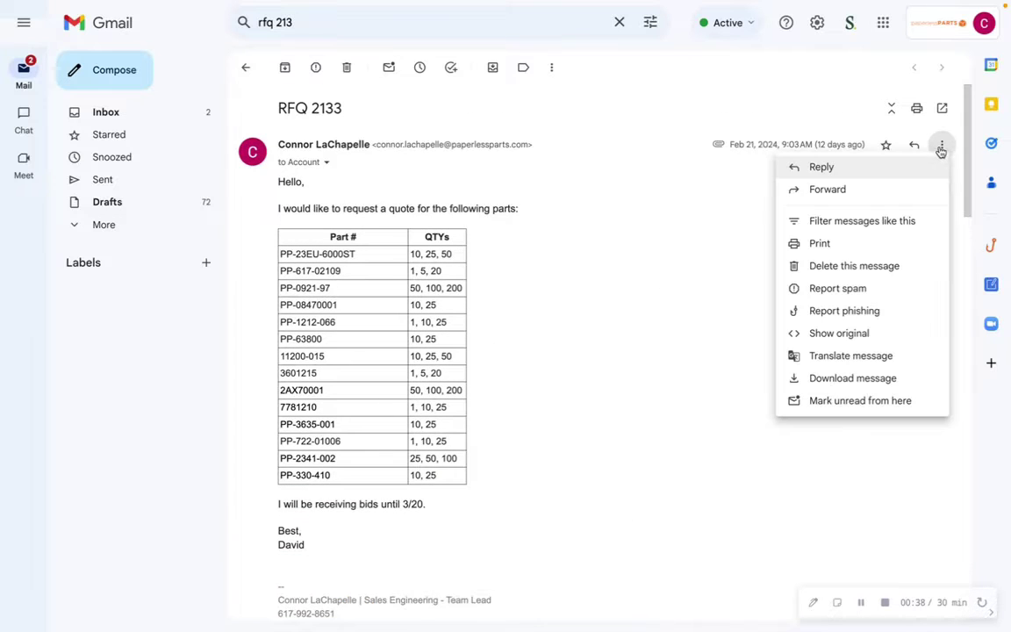
pyautogui.click(875, 195)
pyautogui.write('paper')
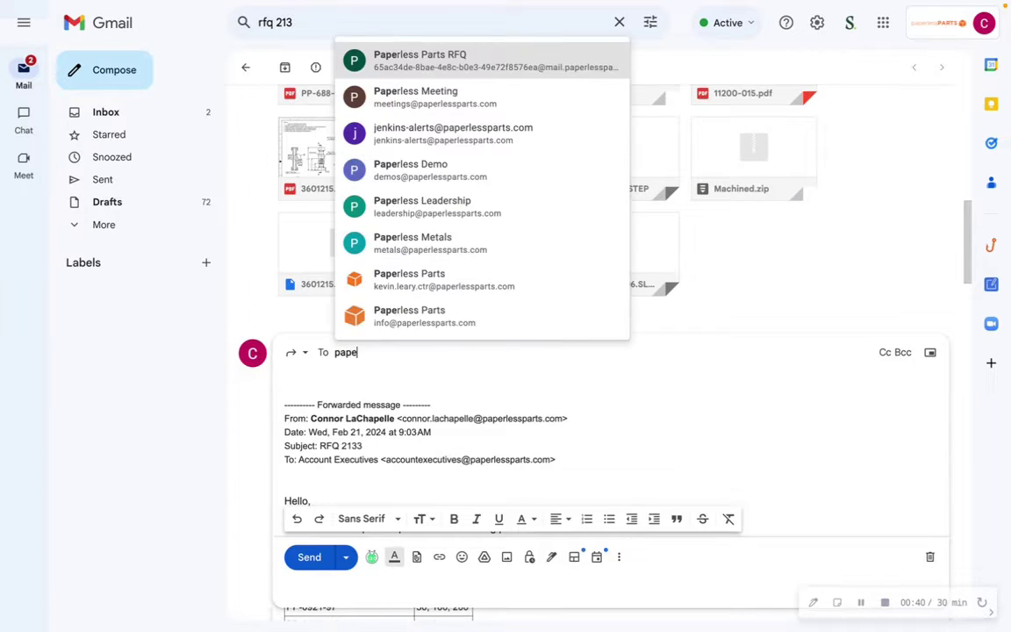
pyautogui.click(474, 49)
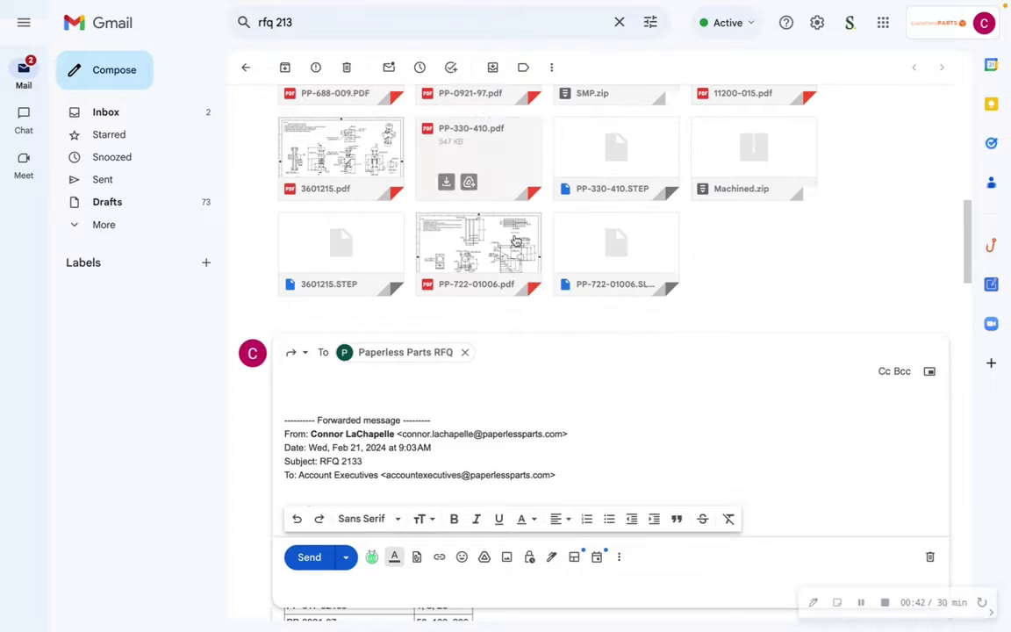
pyautogui.click(324, 565)
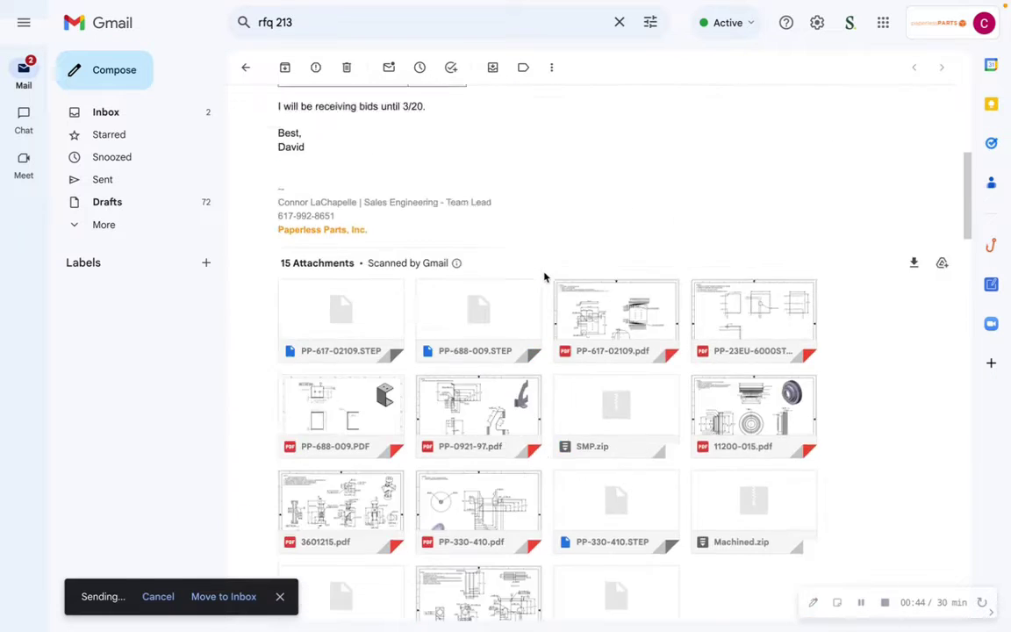
# - Dismiss the sent-message notice and re-examine the email's parts table and its PDF, STEP and ZIP attachments
pyautogui.scroll(5, 544, 277)
pyautogui.scroll(1, 544, 277)
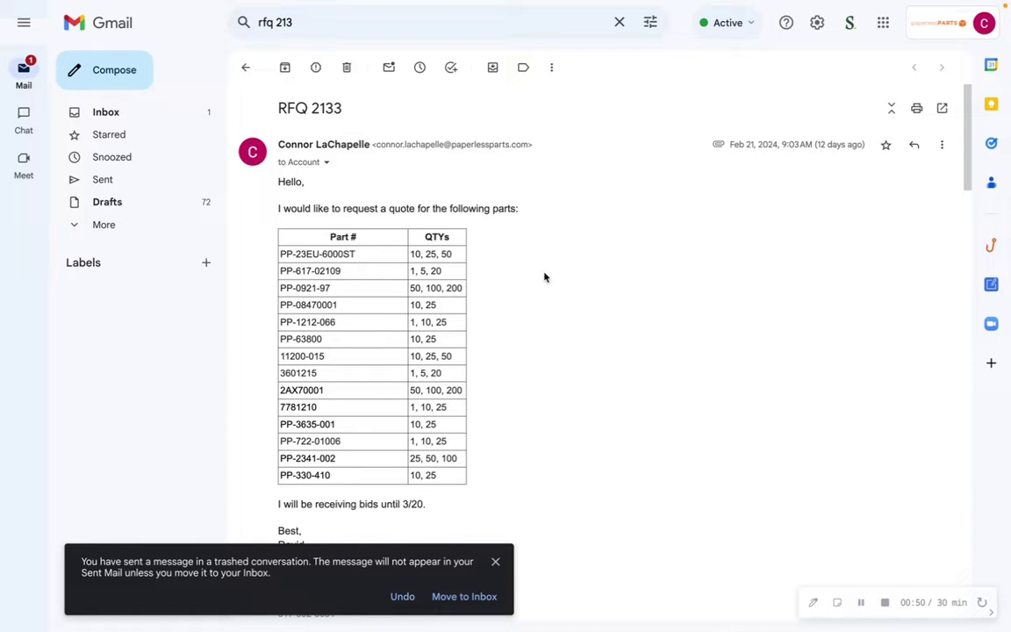
pyautogui.scroll(-1, 602, 412)
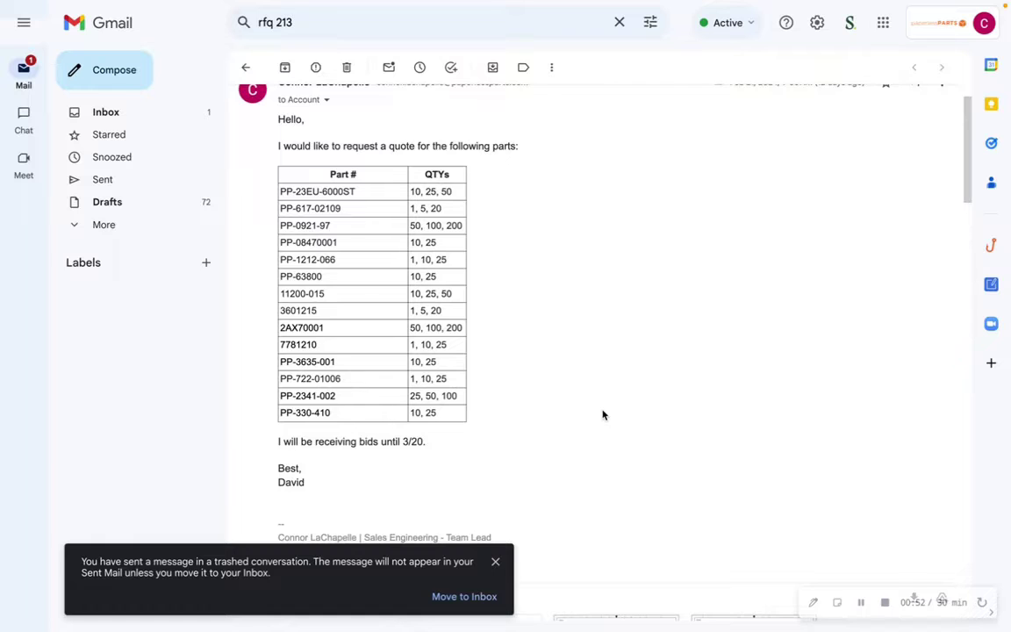
pyautogui.scroll(1, 602, 414)
pyautogui.scroll(-6, 603, 412)
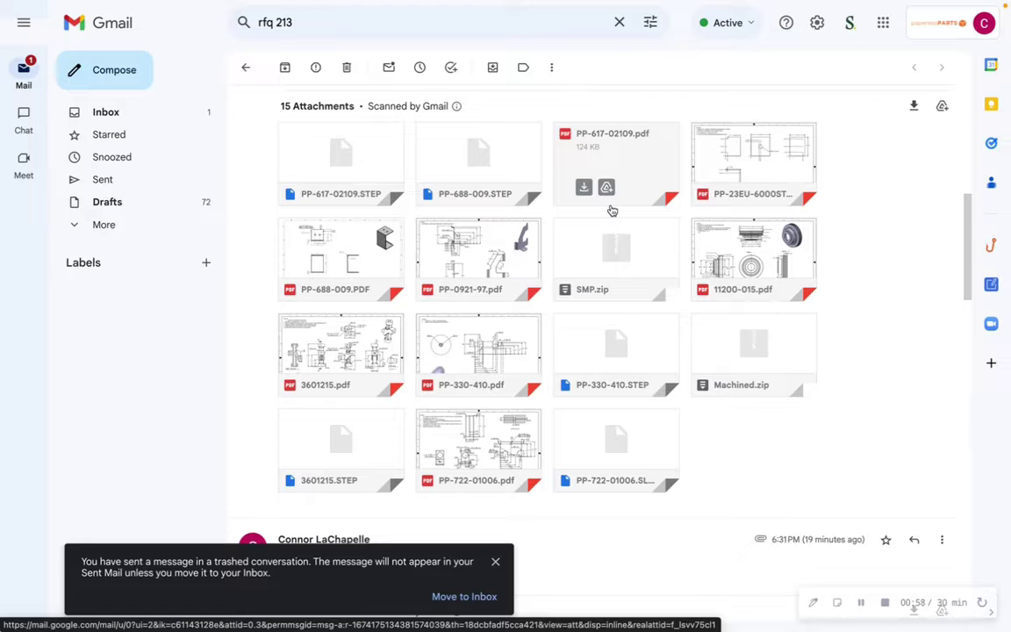
pyautogui.click(495, 562)
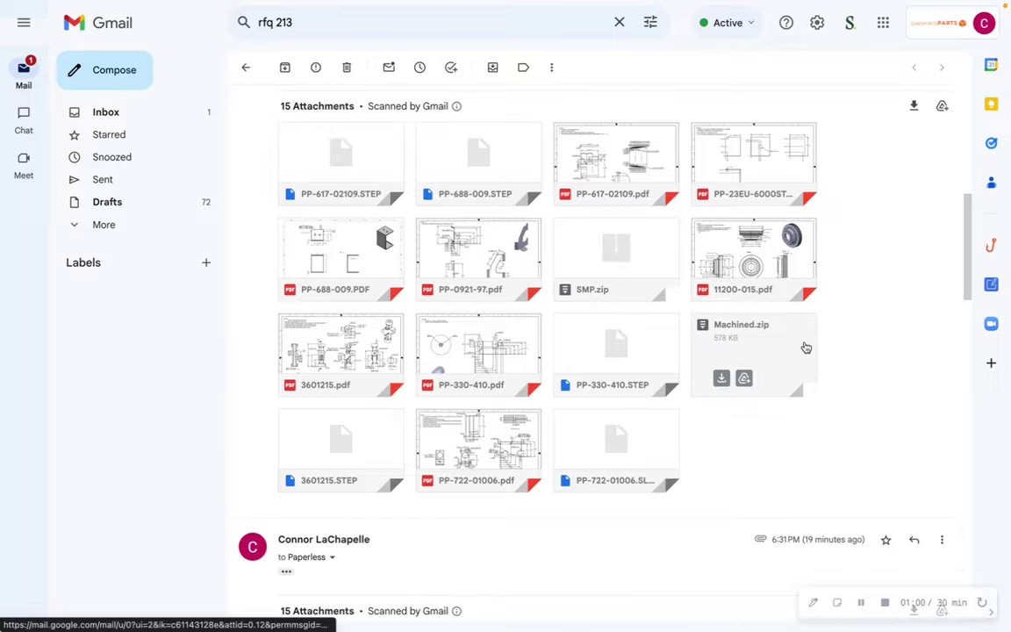
pyautogui.scroll(2, 805, 347)
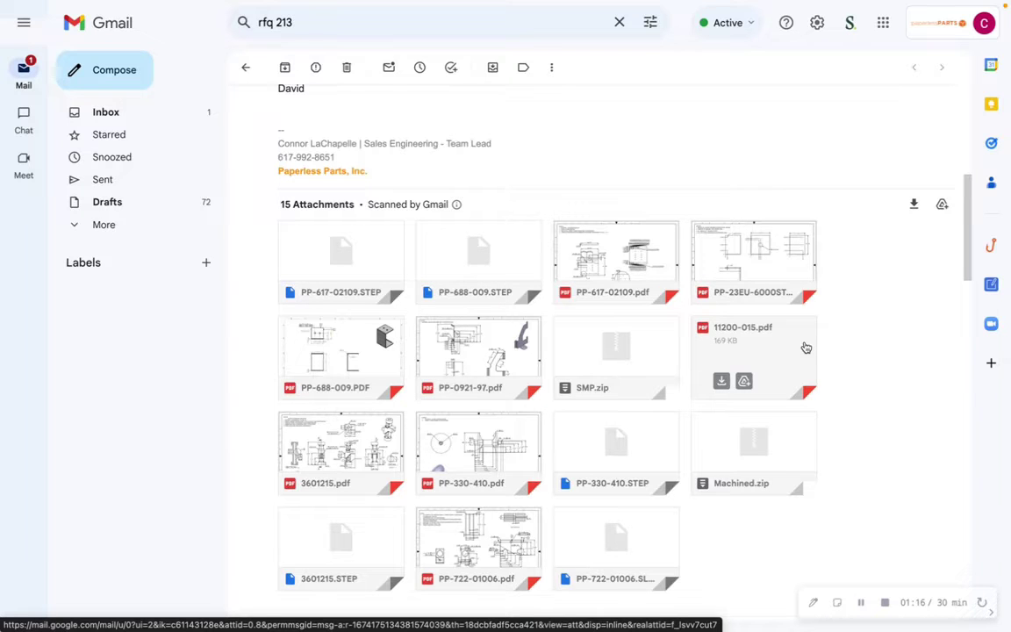
pyautogui.scroll(5, 805, 348)
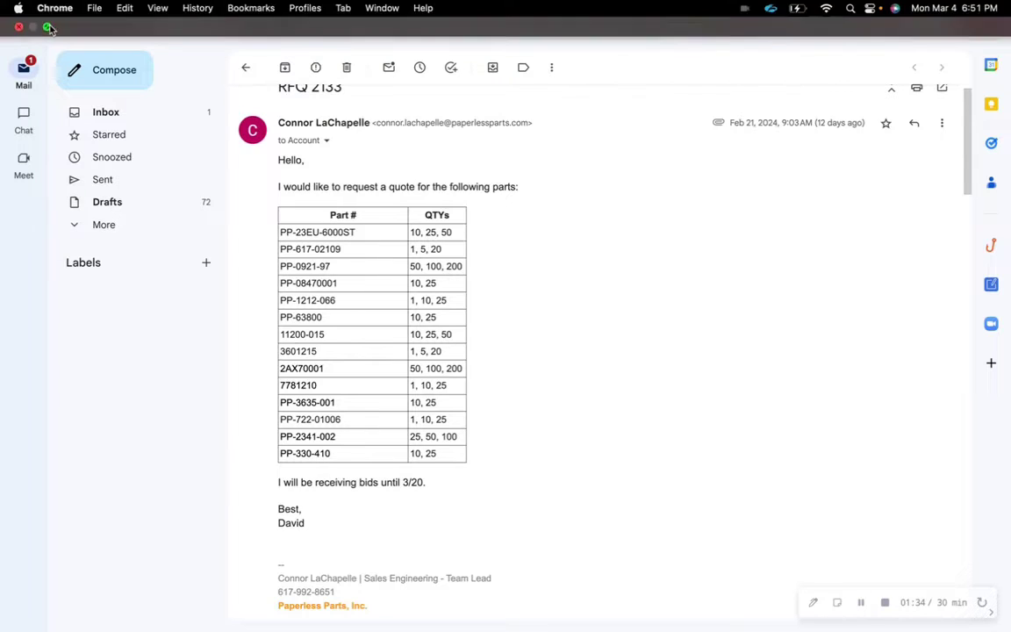
# - Switch to Paperless Parts and reload the Quotes in draft list
pyautogui.click(46, 29)
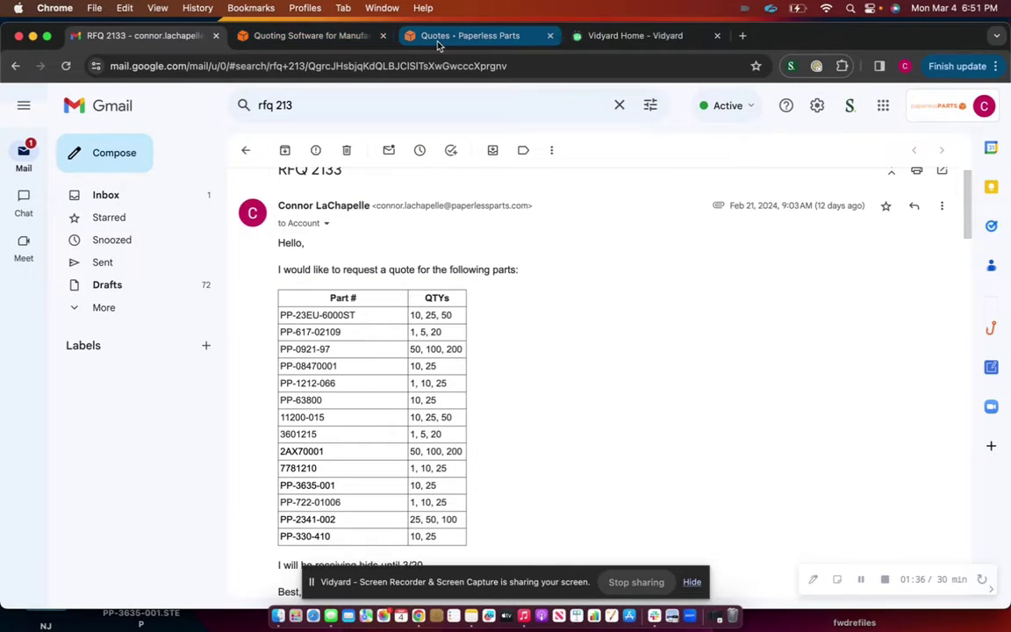
pyautogui.click(439, 39)
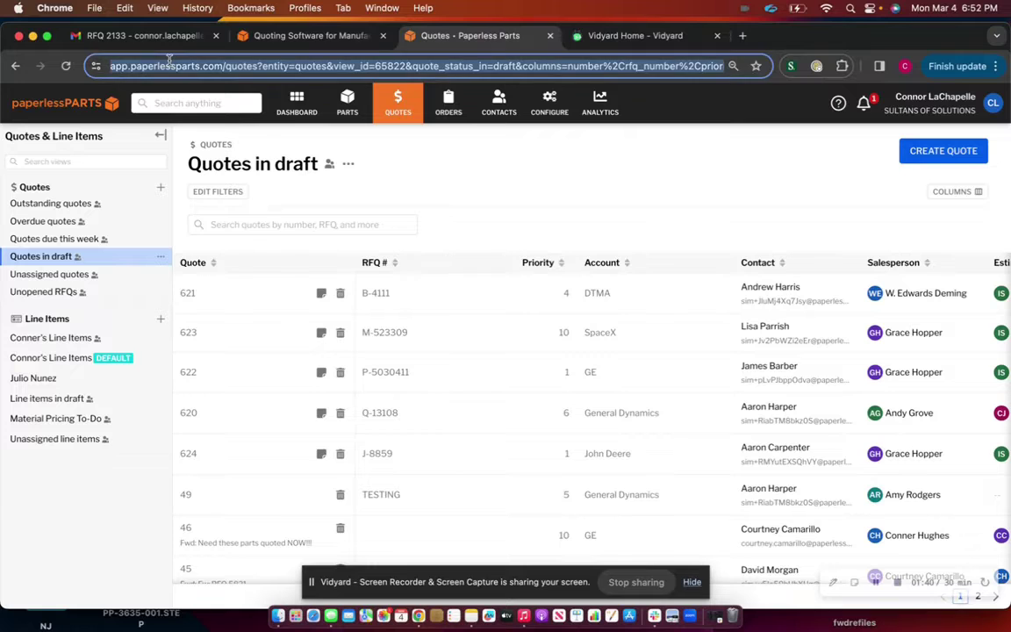
pyautogui.click(65, 65)
pyautogui.click(47, 37)
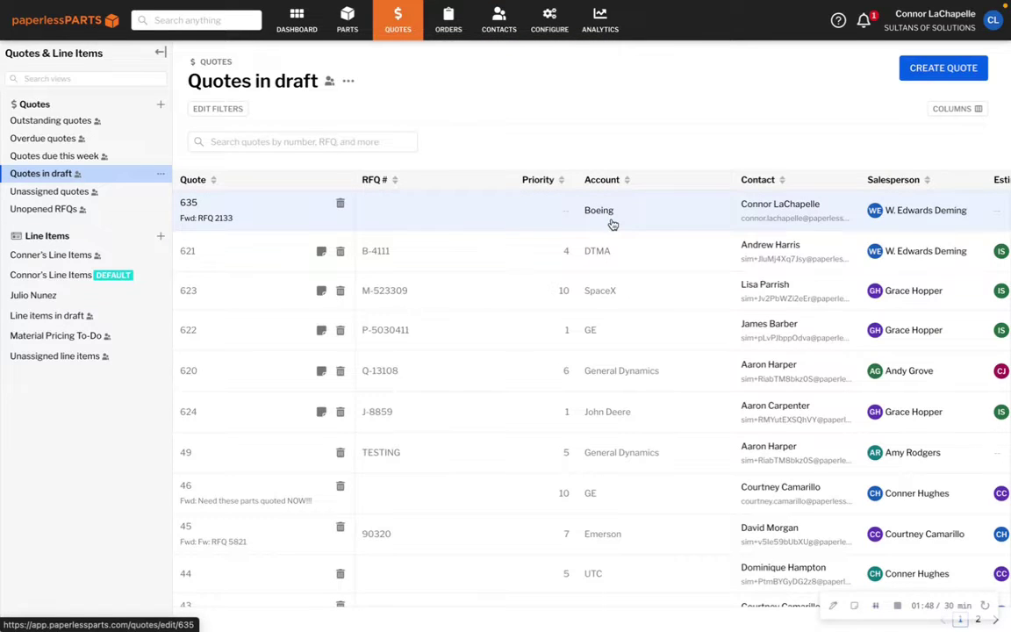
# - Check the contact, salesperson and estimator columns, and open the Boeing draft quote created from the forwarded RFQ email
pyautogui.hscroll(1, 612, 224)
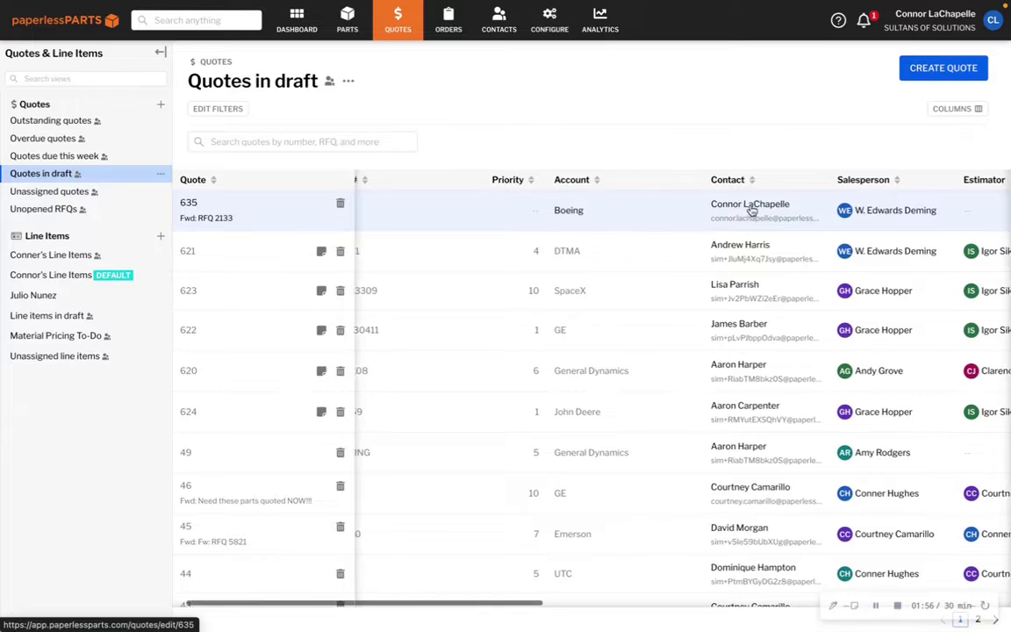
pyautogui.hscroll(5, 751, 209)
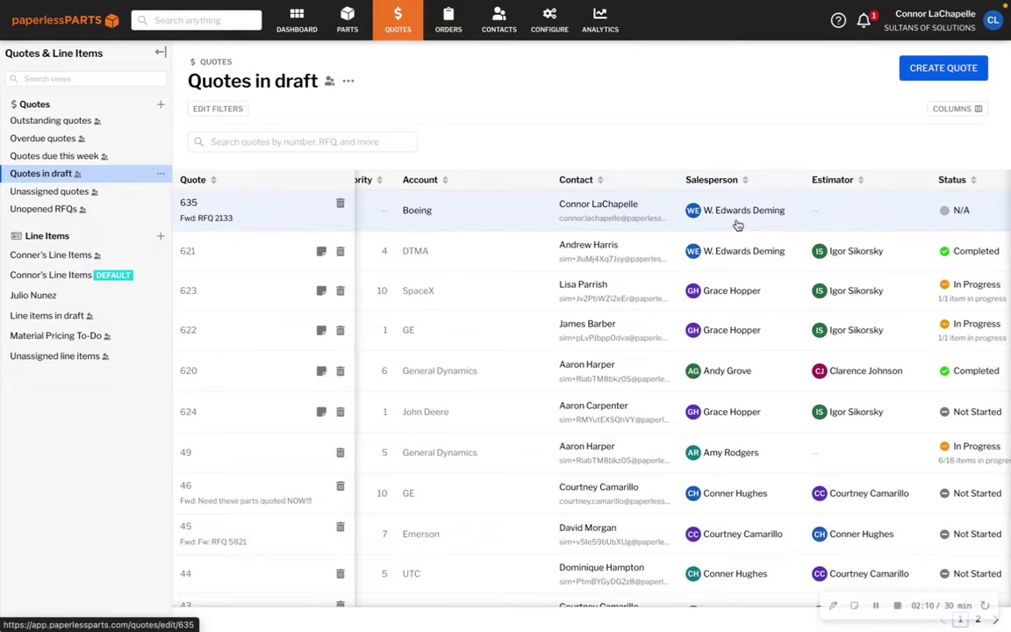
pyautogui.hscroll(-3, 737, 226)
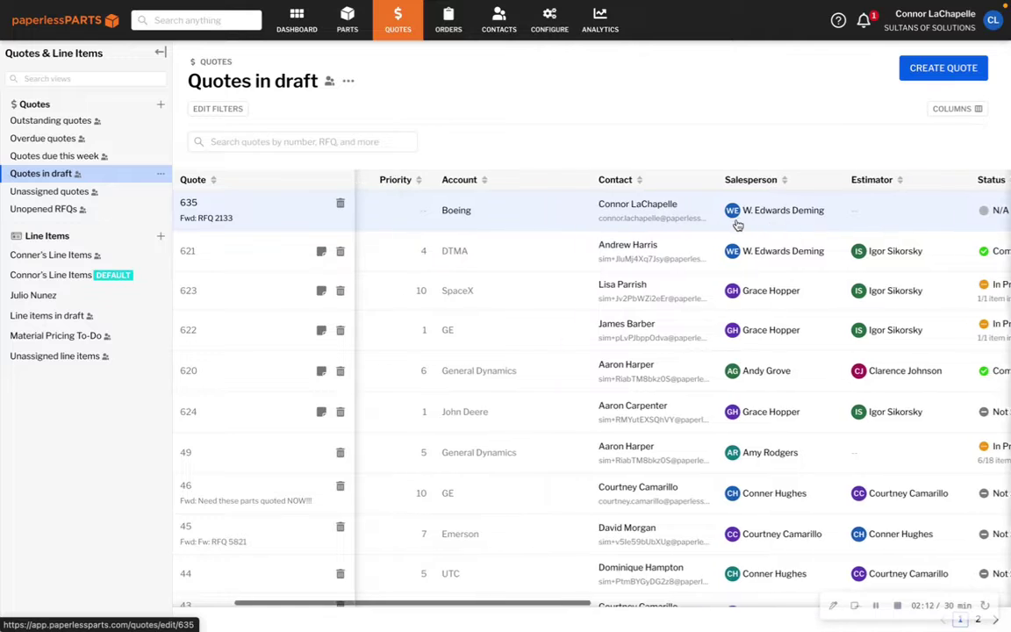
pyautogui.hscroll(2, 735, 214)
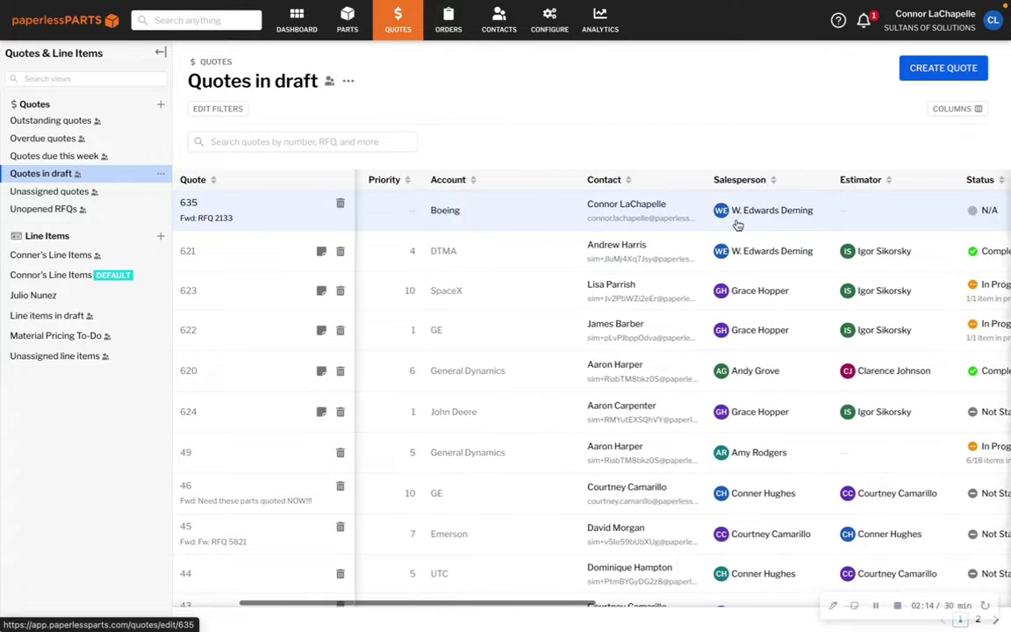
pyautogui.hscroll(-4, 526, 216)
pyautogui.click(423, 218)
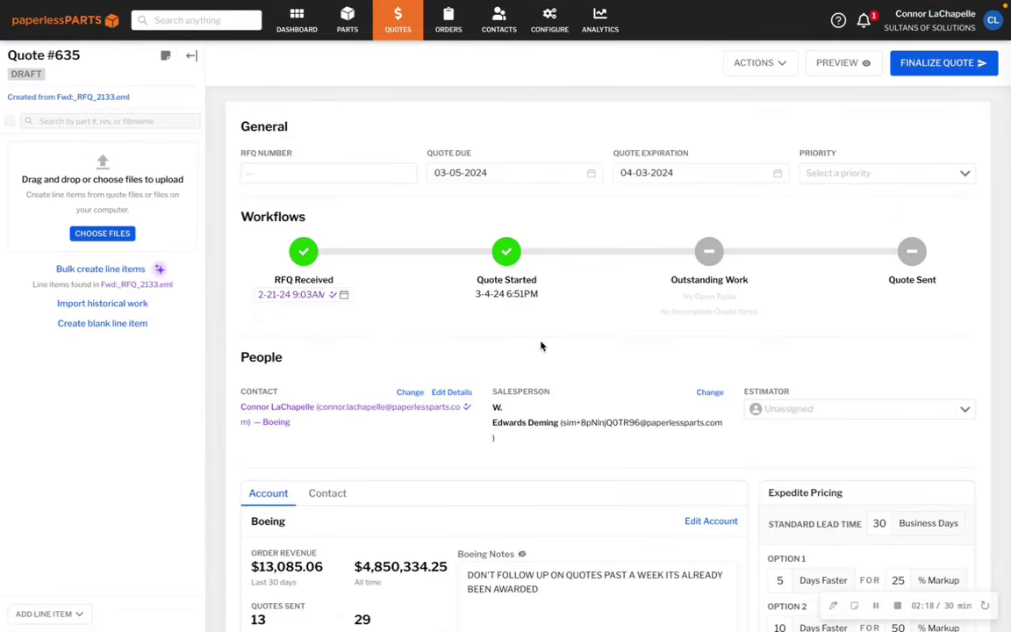
# - Bulk create the quote's line items from the part numbers and quantities autofilled from the RFQ email
pyautogui.scroll(-1, 542, 344)
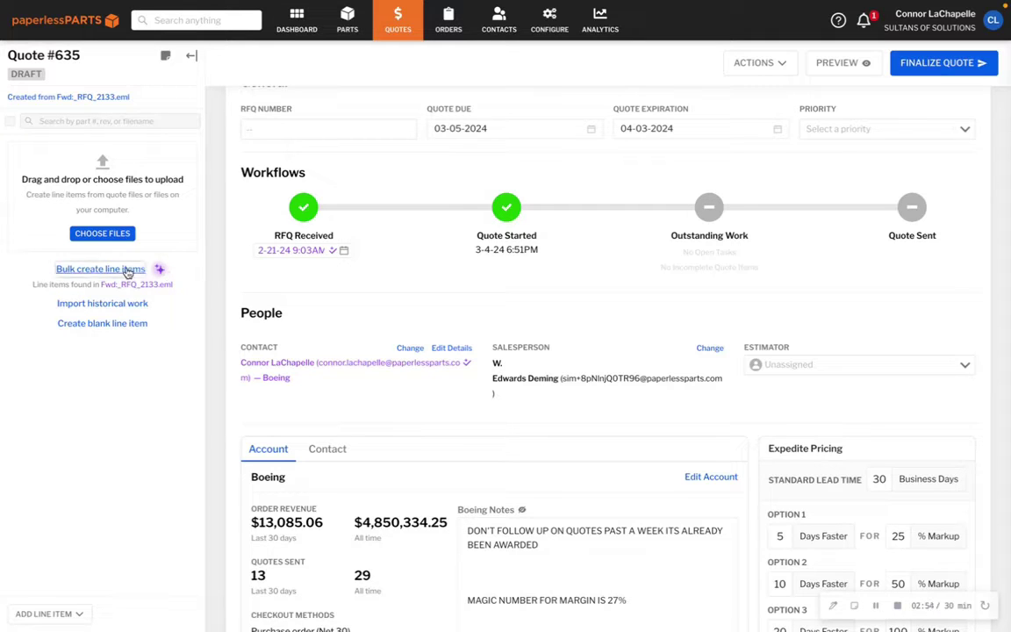
pyautogui.click(129, 268)
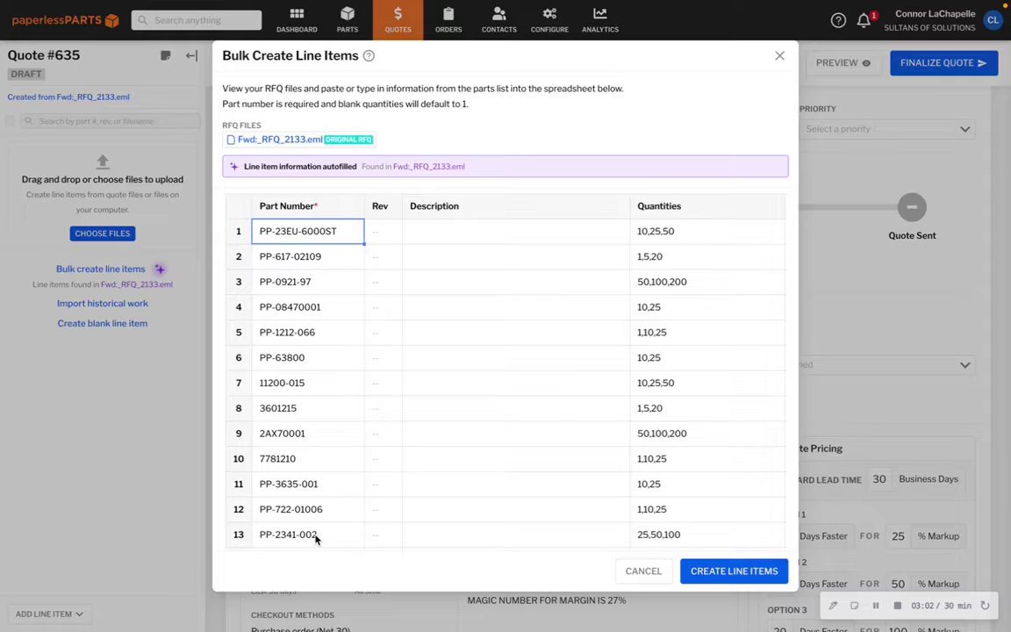
pyautogui.scroll(-2, 674, 363)
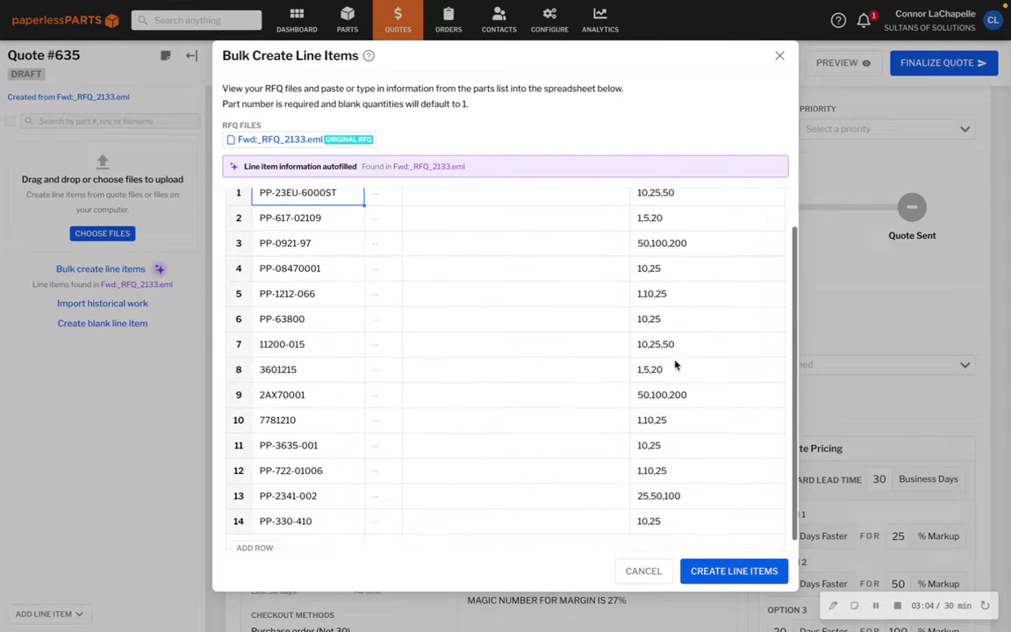
pyautogui.scroll(2, 695, 274)
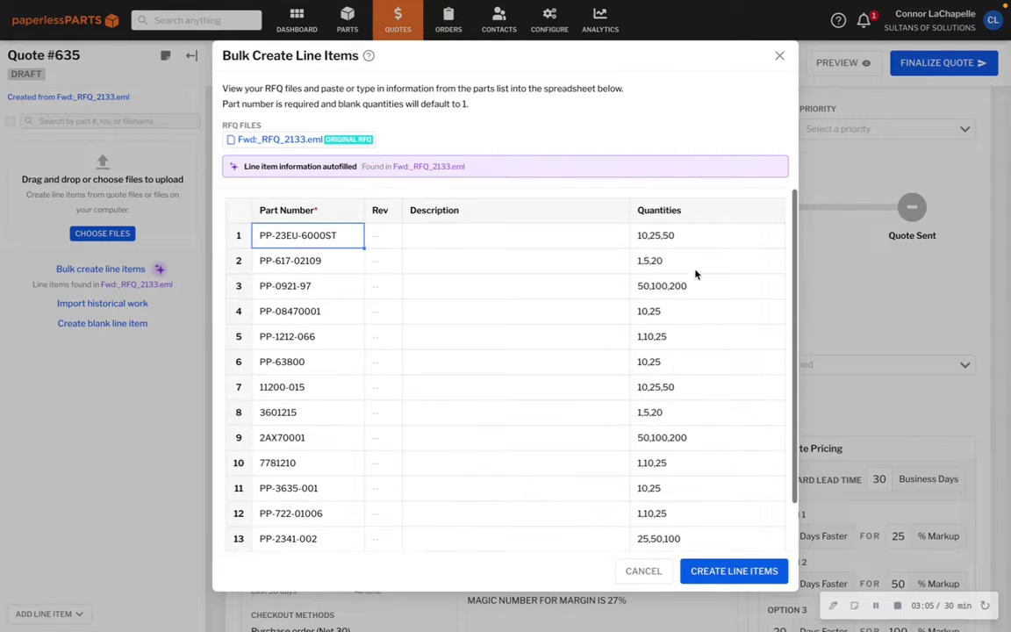
pyautogui.click(735, 572)
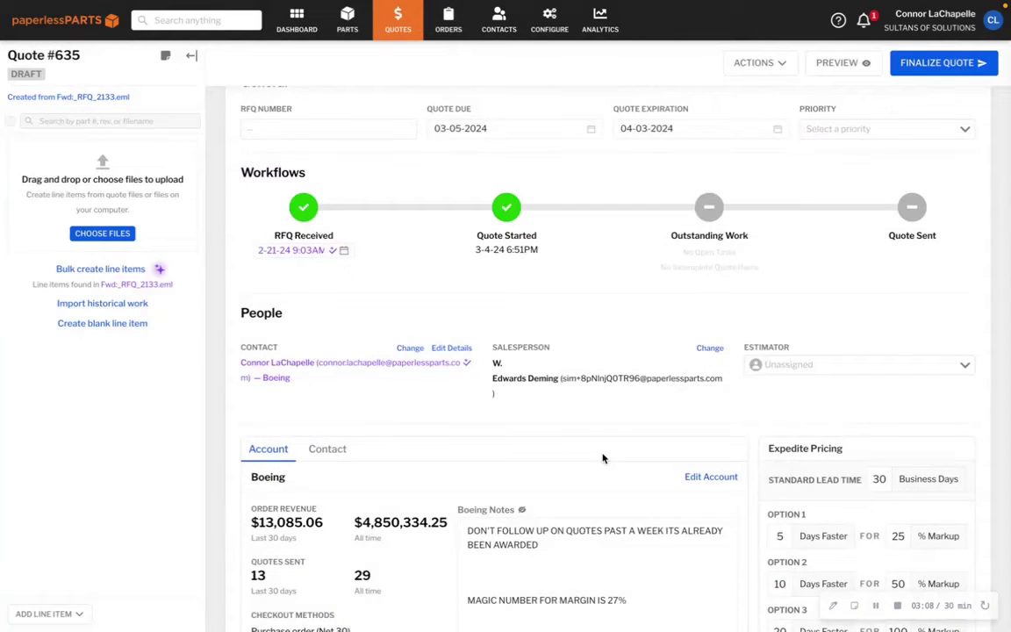
# - Preview the supporting files in the quote's file list and unzip Machined.zip there
pyautogui.scroll(-4, 601, 457)
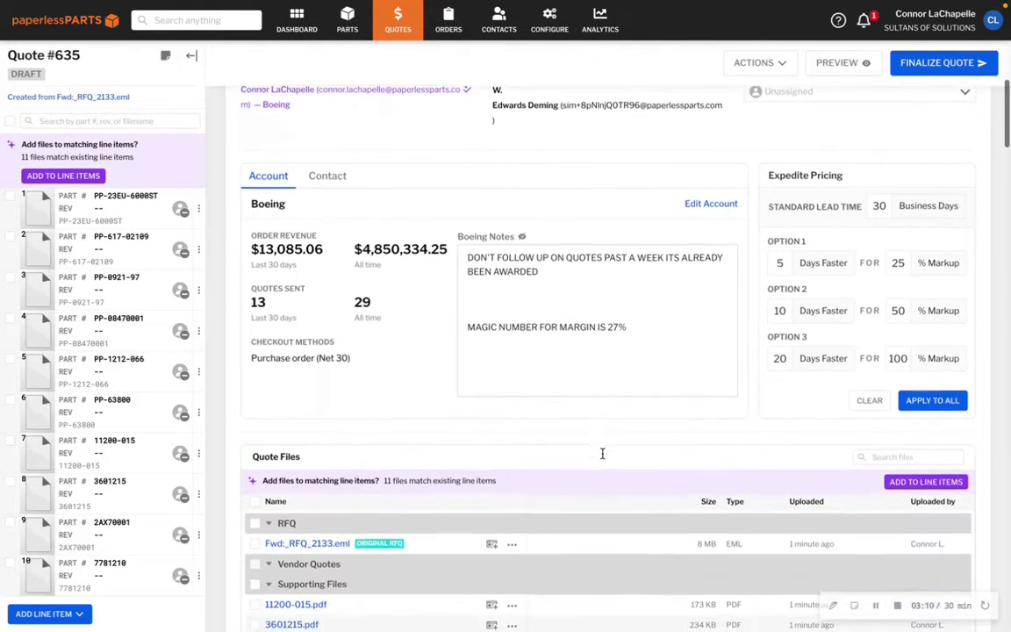
pyautogui.scroll(-5, 602, 454)
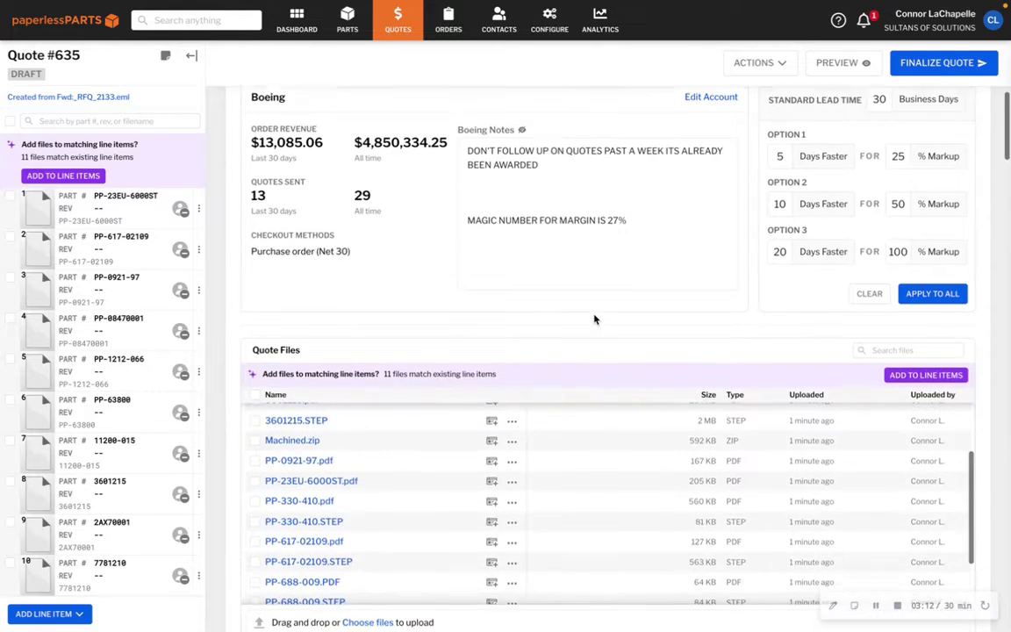
pyautogui.scroll(-3, 594, 319)
pyautogui.scroll(3, 473, 285)
pyautogui.moveTo(473, 285); pyautogui.dragTo(303, 282)
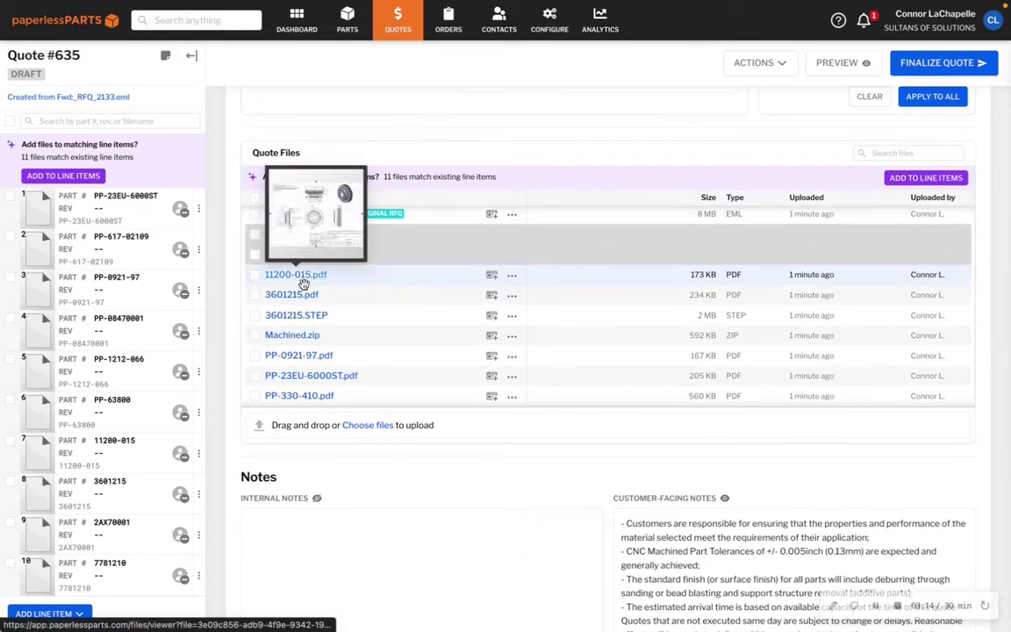
pyautogui.moveTo(301, 318)
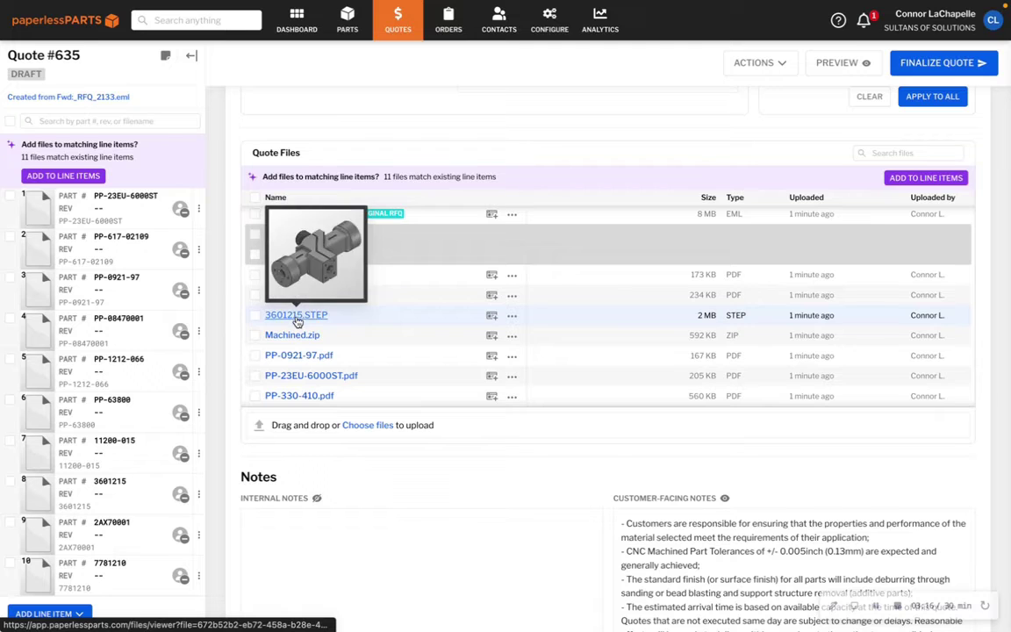
pyautogui.click(511, 335)
pyautogui.click(547, 497)
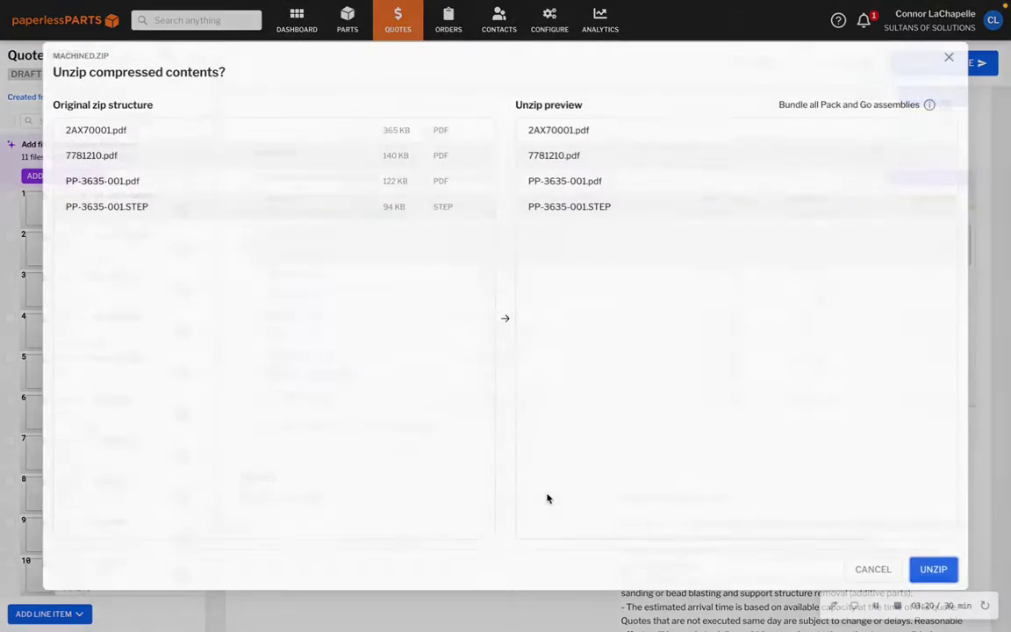
pyautogui.click(934, 568)
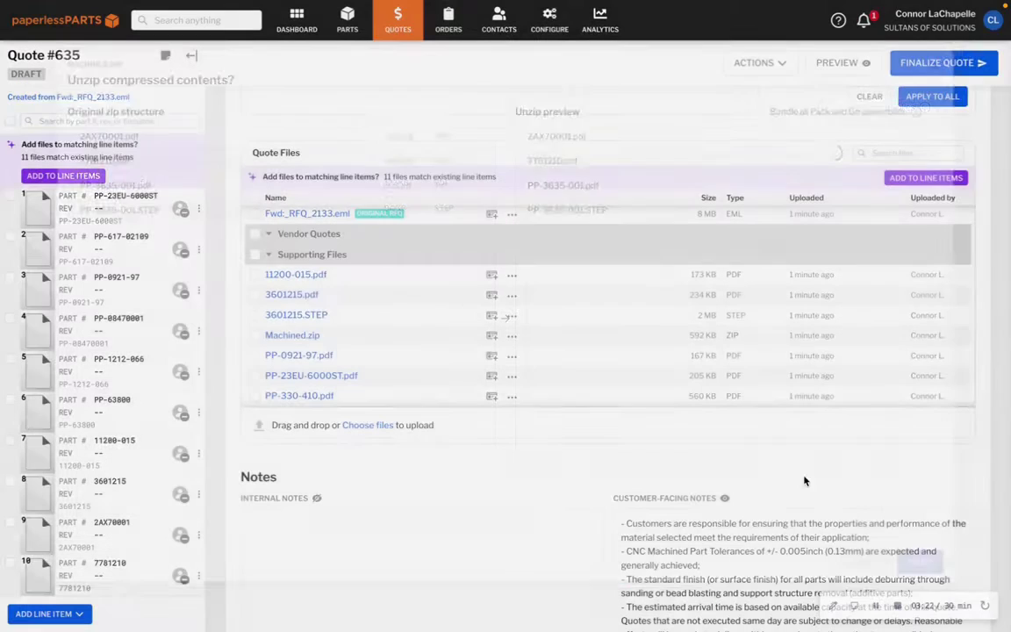
# - Unzip SMP.zip into the quote's supporting files
pyautogui.scroll(-2, 413, 384)
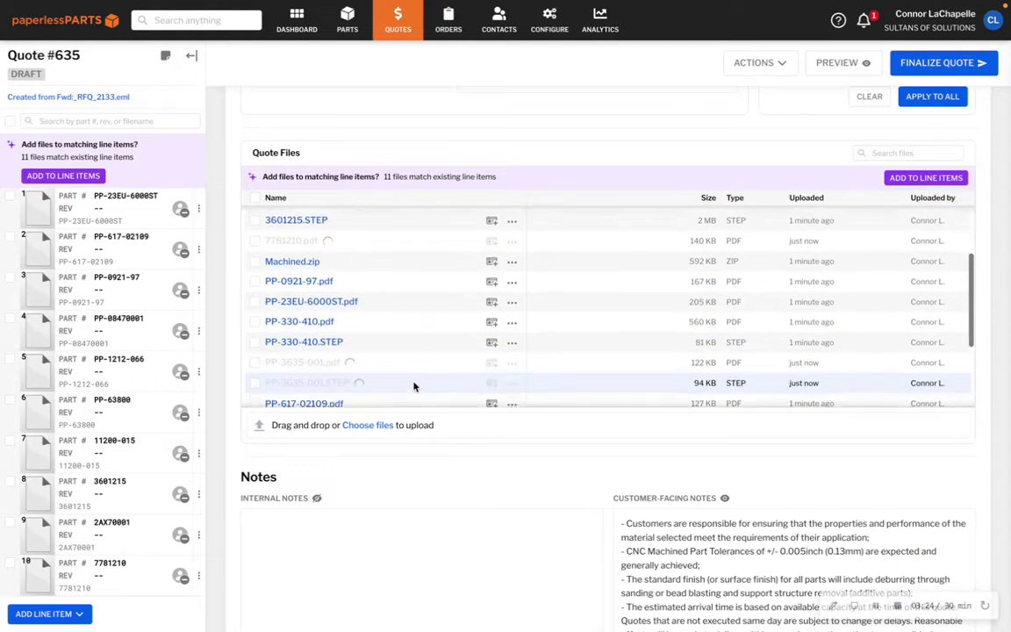
pyautogui.scroll(-3, 417, 369)
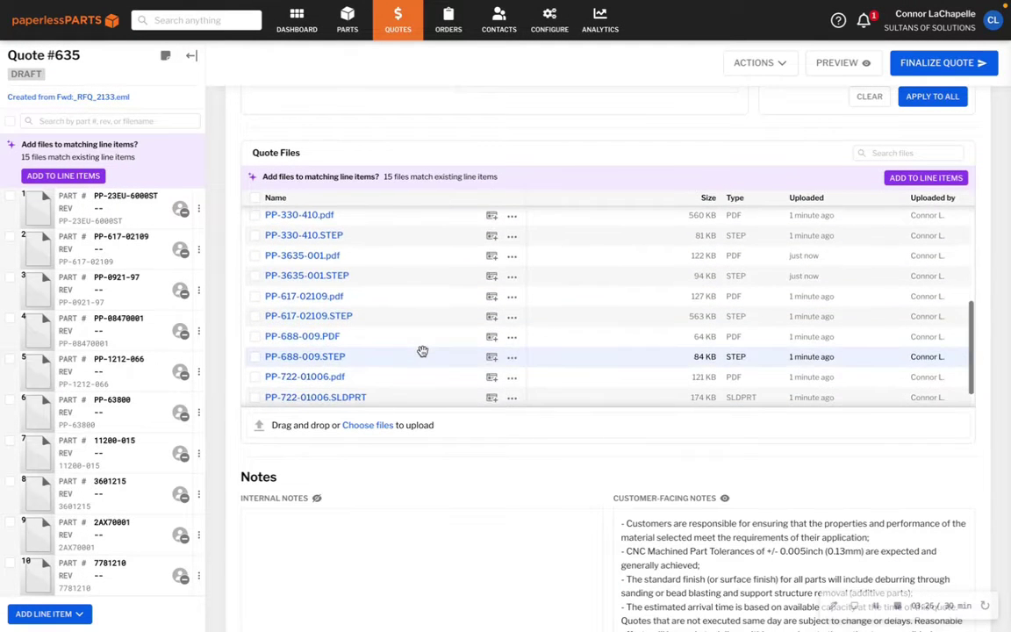
pyautogui.scroll(-1, 421, 352)
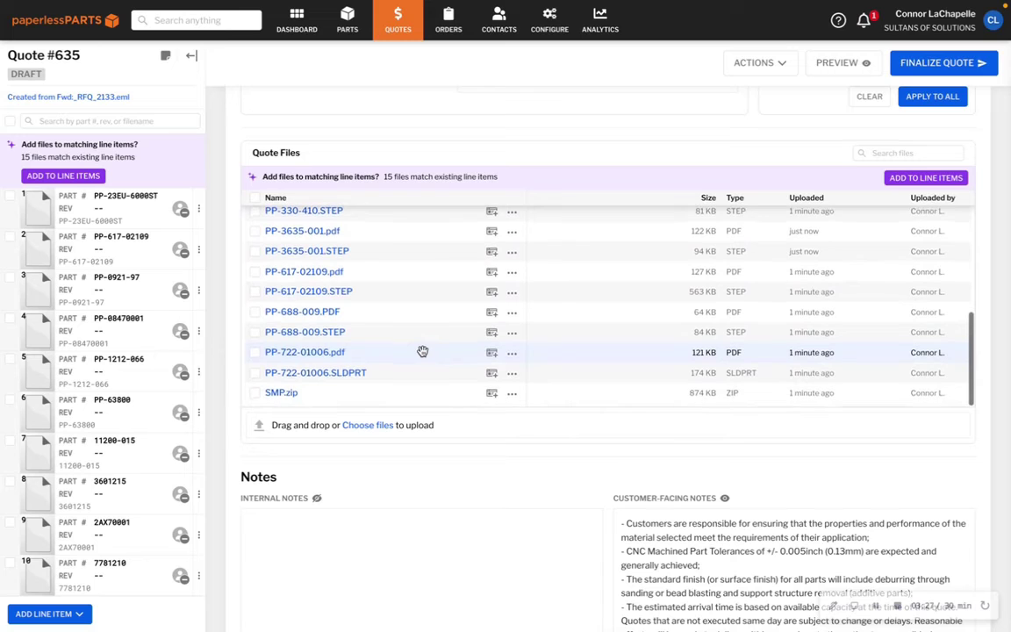
pyautogui.click(512, 394)
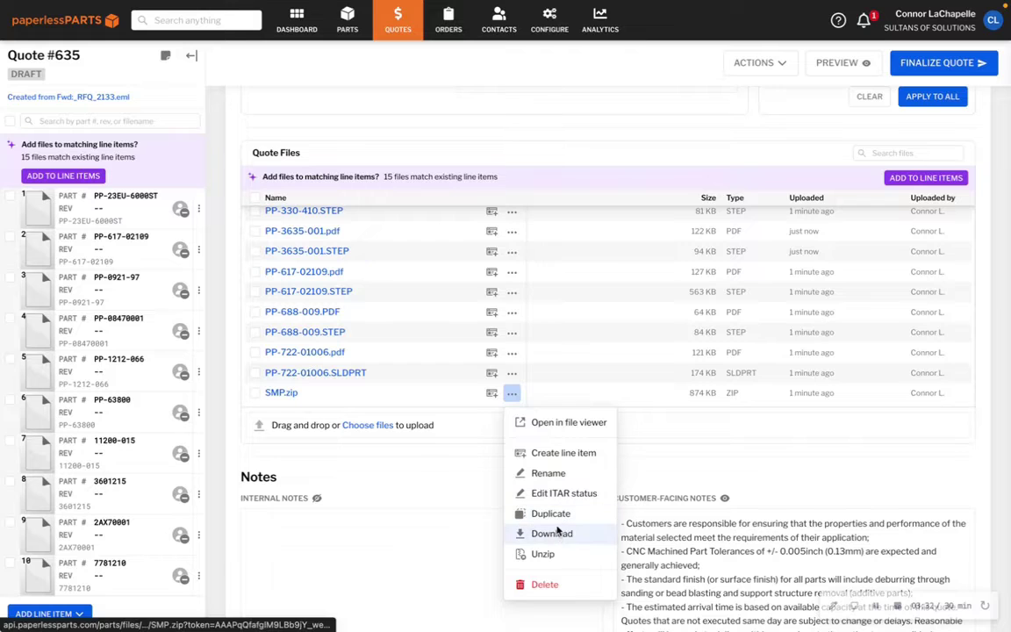
pyautogui.click(544, 555)
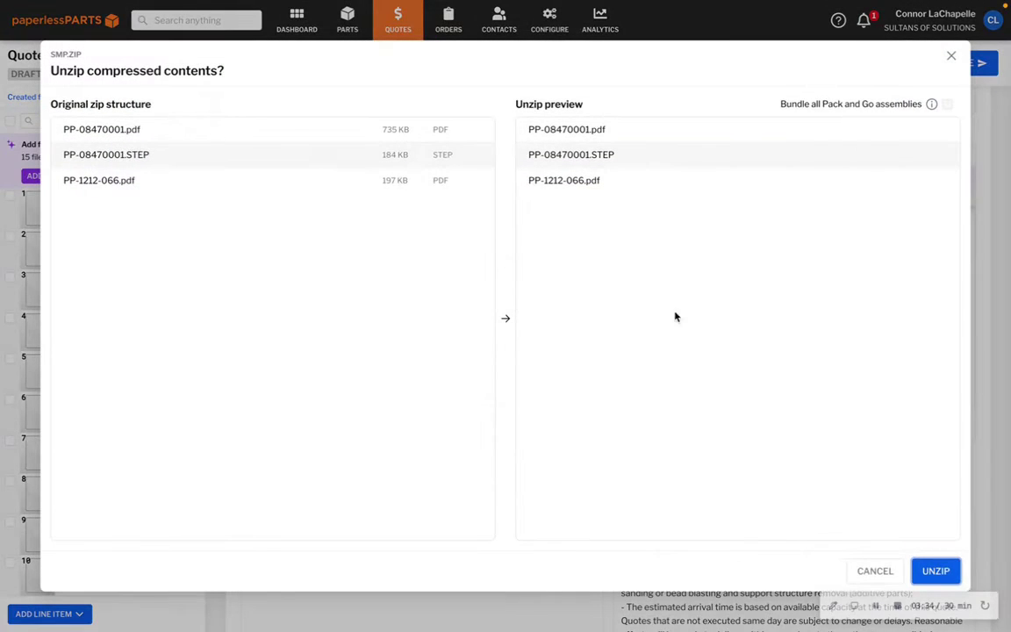
pyautogui.click(934, 571)
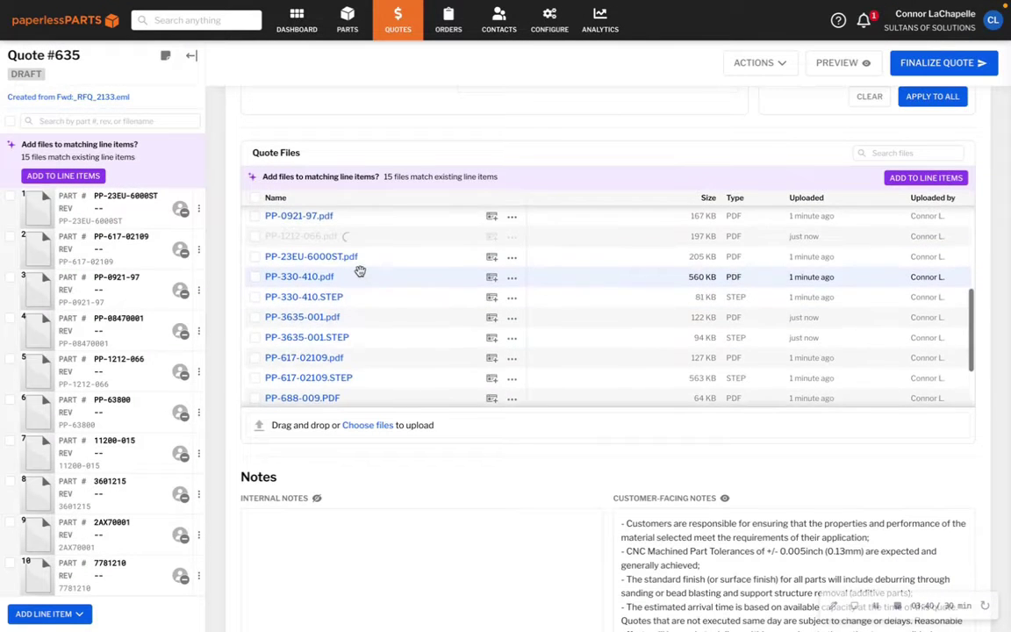
# - Review the unpacked supporting files and add all matching quote files to their line items
pyautogui.scroll(-1, 361, 272)
pyautogui.scroll(1, 361, 318)
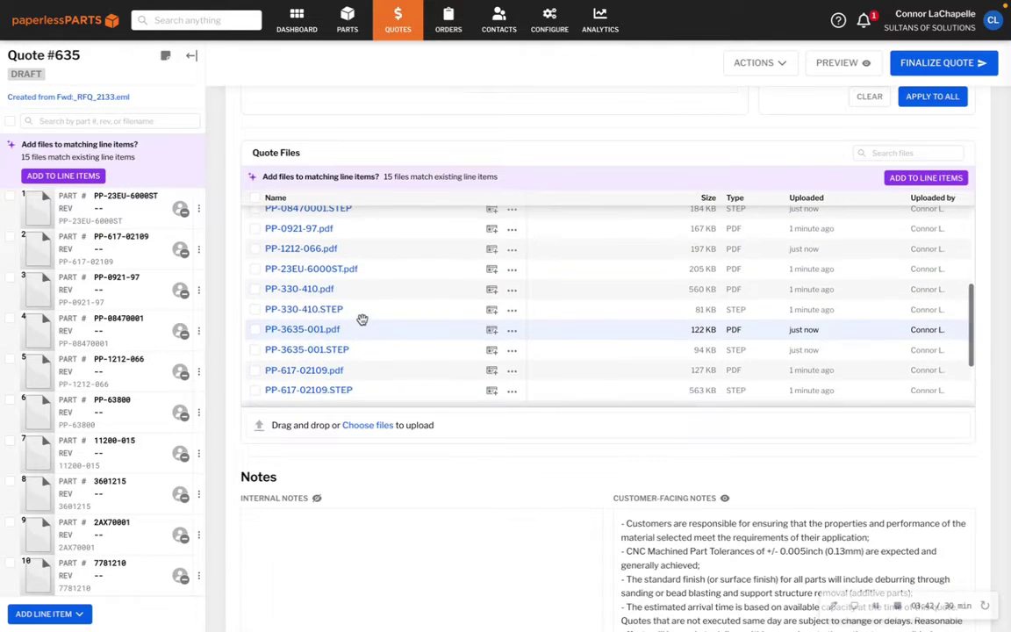
pyautogui.scroll(2, 361, 321)
pyautogui.moveTo(323, 235)
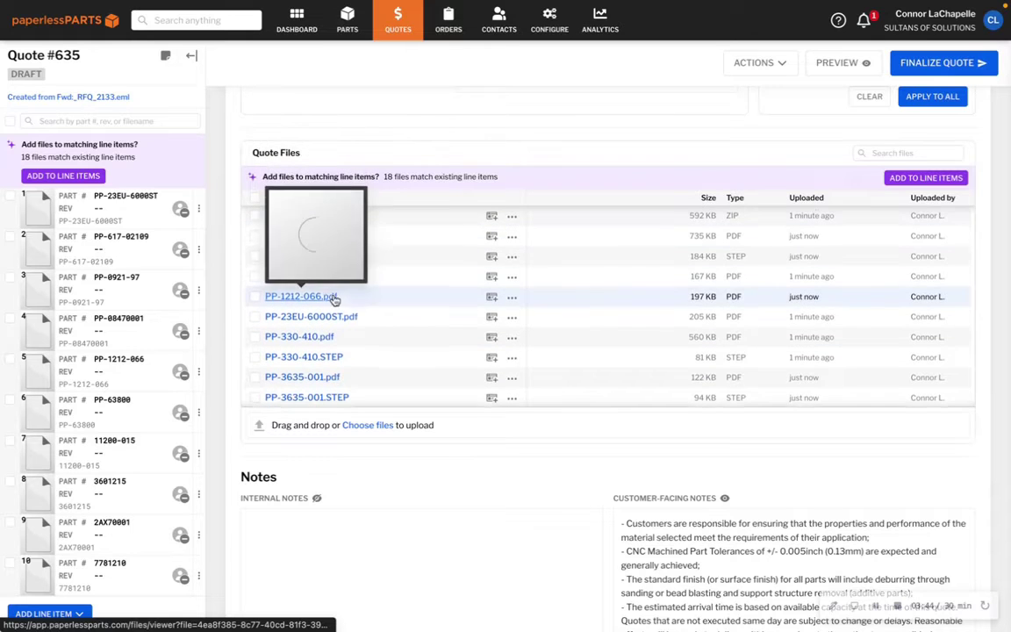
pyautogui.scroll(2, 333, 296)
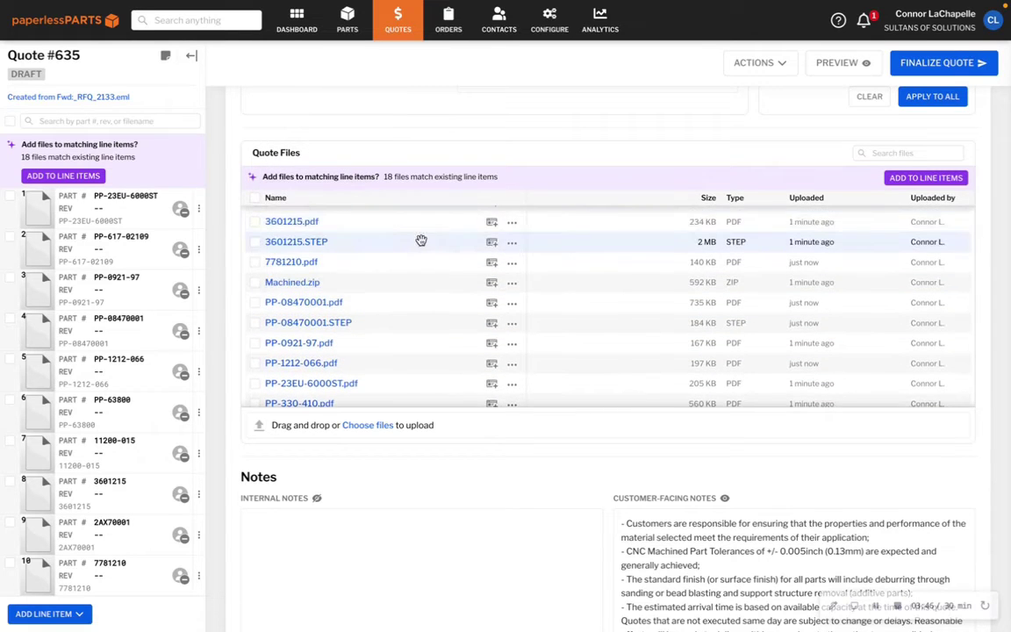
pyautogui.scroll(3, 418, 239)
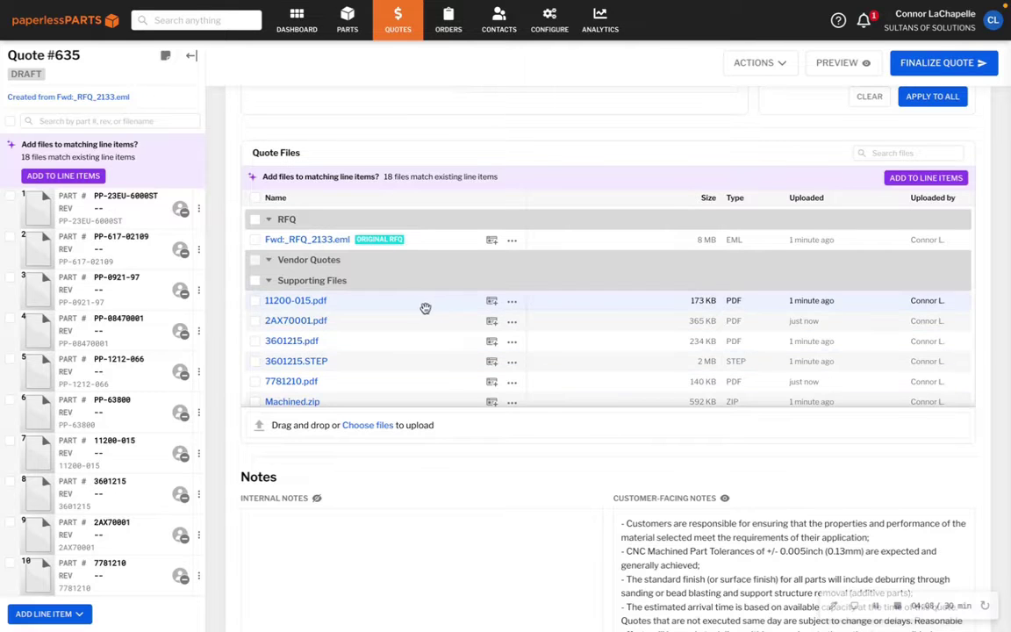
pyautogui.moveTo(372, 311); pyautogui.dragTo(318, 282)
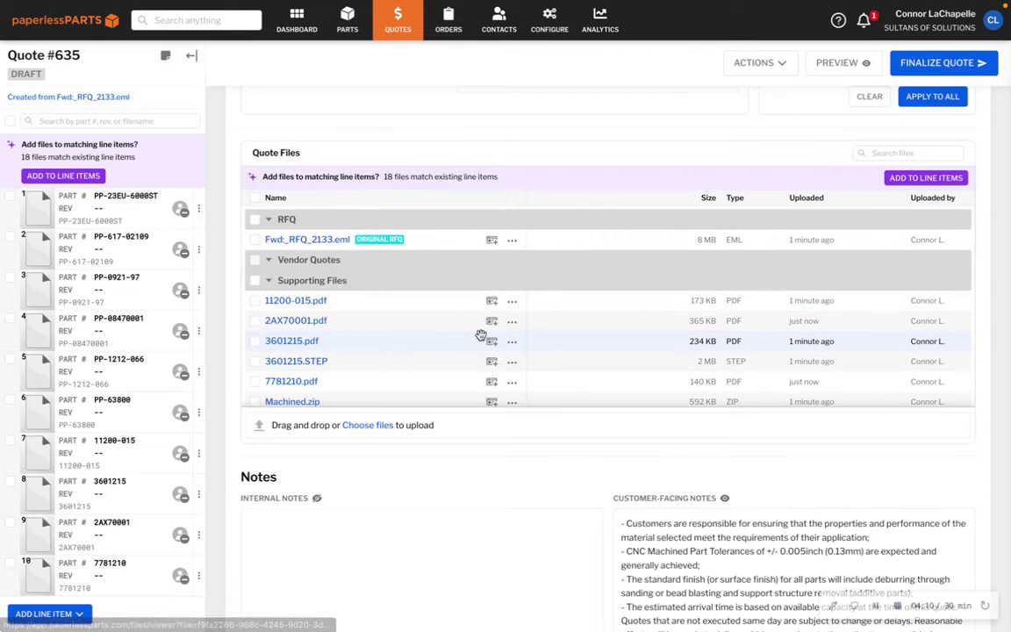
pyautogui.moveTo(481, 335); pyautogui.dragTo(435, 350)
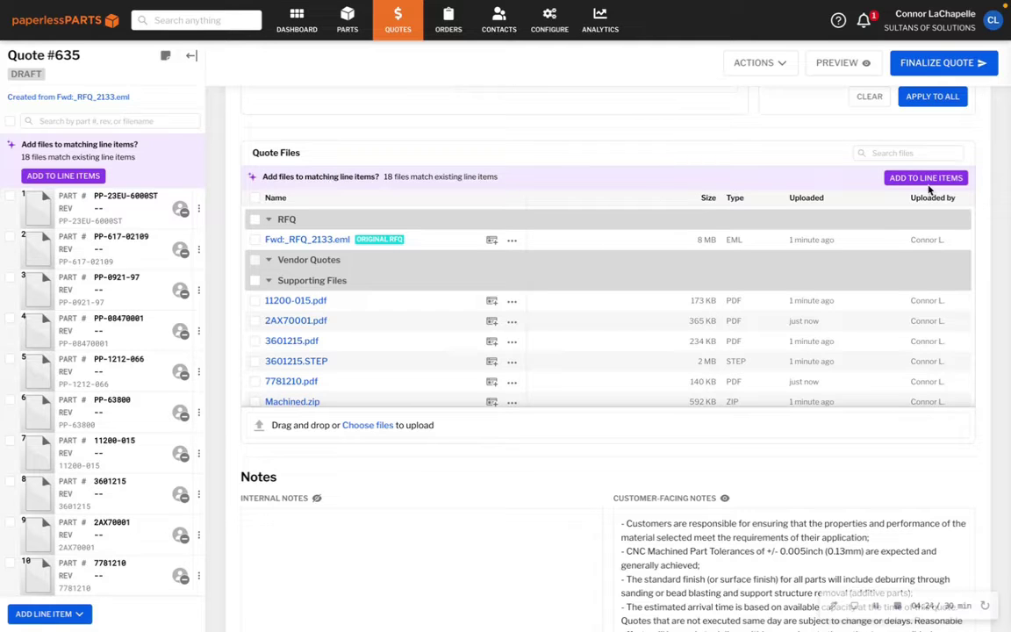
pyautogui.click(927, 179)
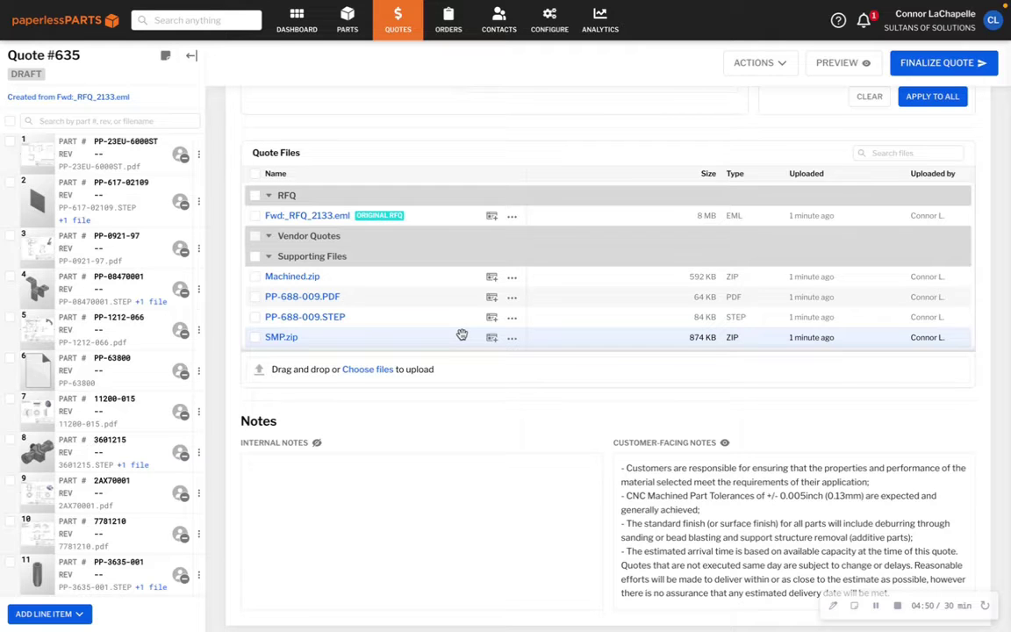
# - Check the line items' attached files and quantities, and preview the PP-688-009 PDF and STEP files still in the quote files
pyautogui.scroll(1, 40, 158)
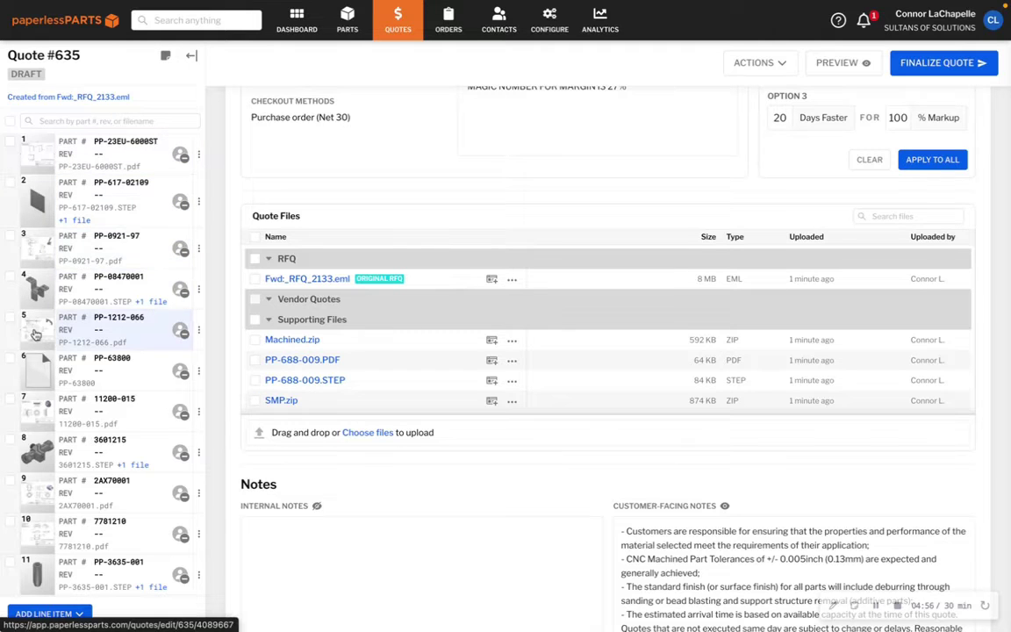
pyautogui.scroll(-1, 41, 303)
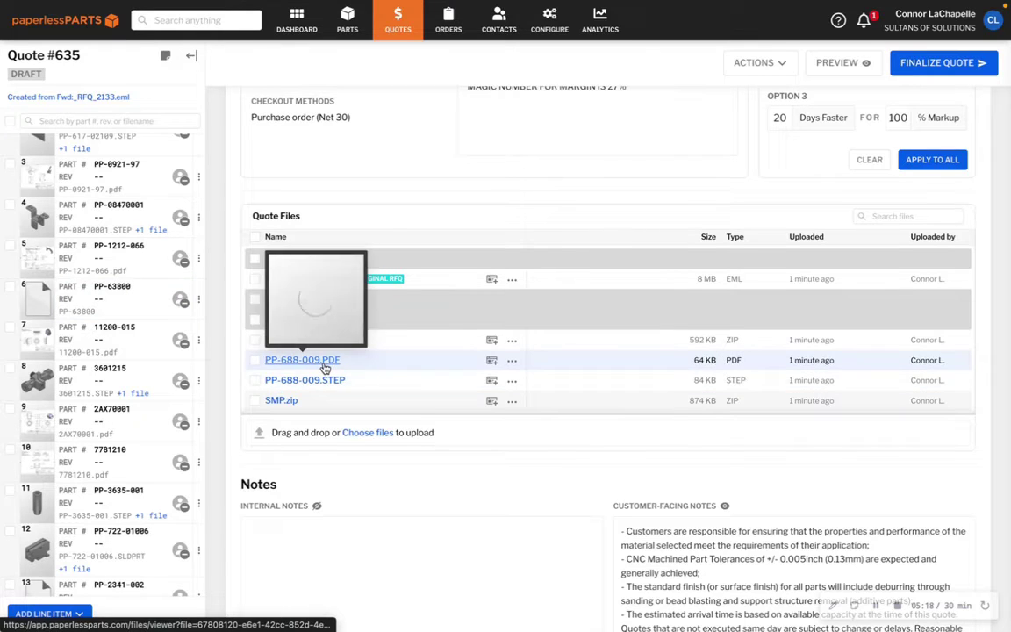
pyautogui.moveTo(326, 384)
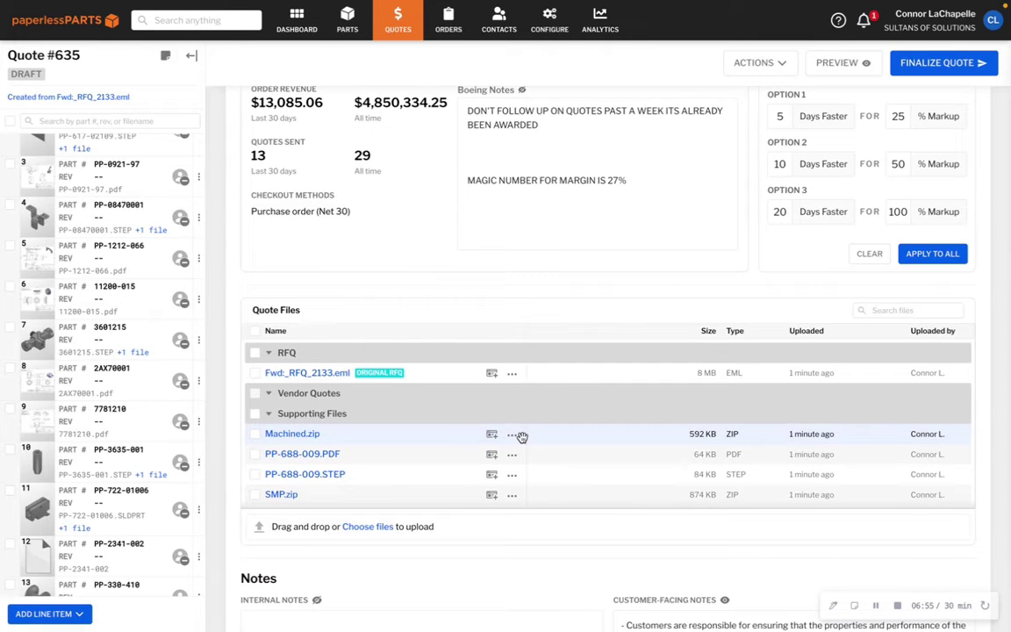
pyautogui.scroll(-10, 522, 436)
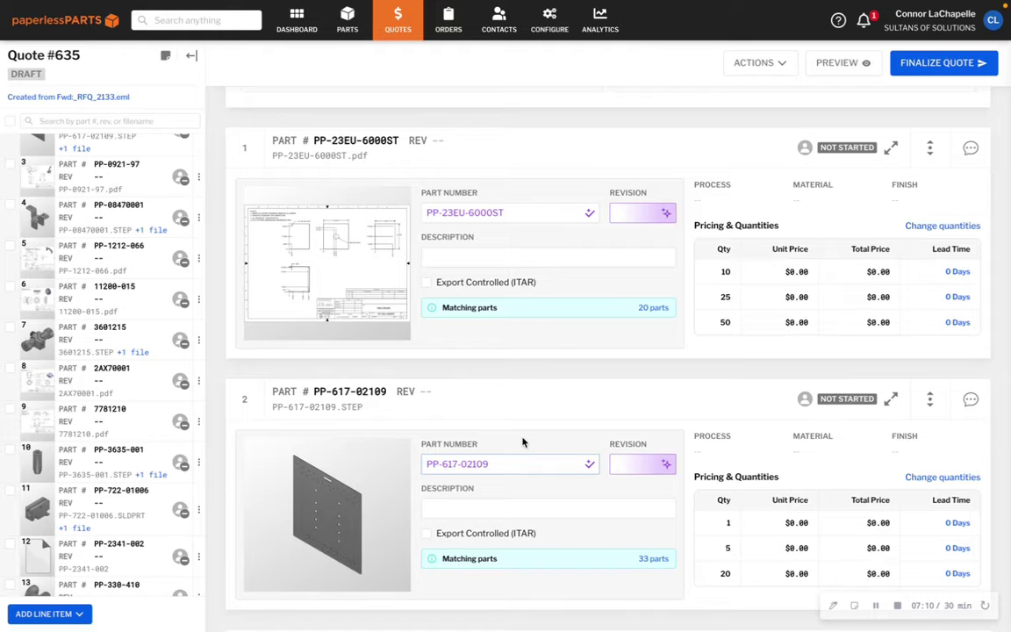
pyautogui.scroll(-9, 522, 441)
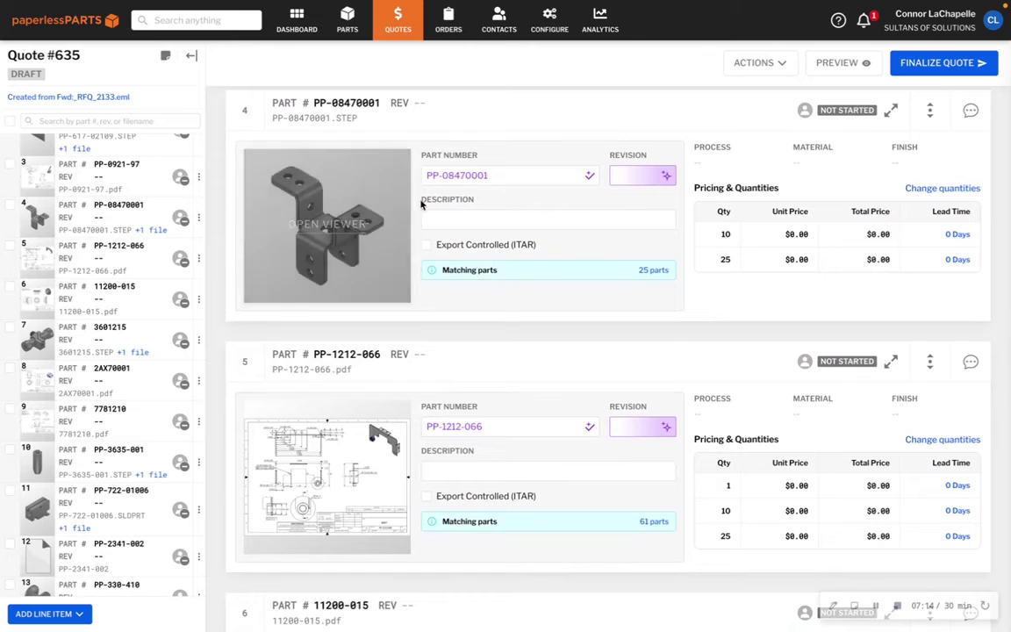
pyautogui.scroll(-5, 431, 439)
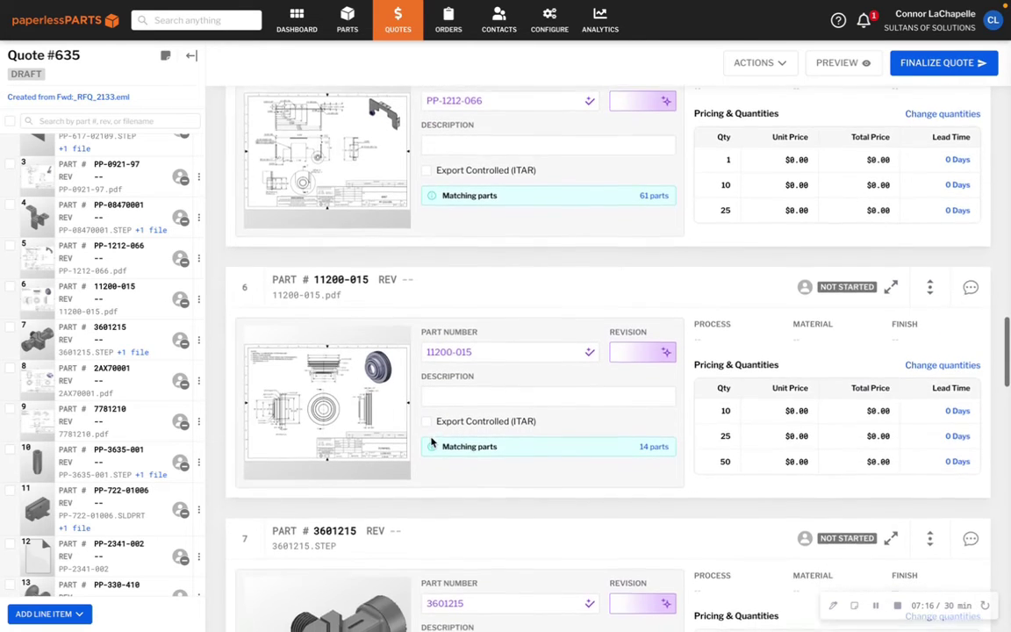
pyautogui.scroll(10, 430, 442)
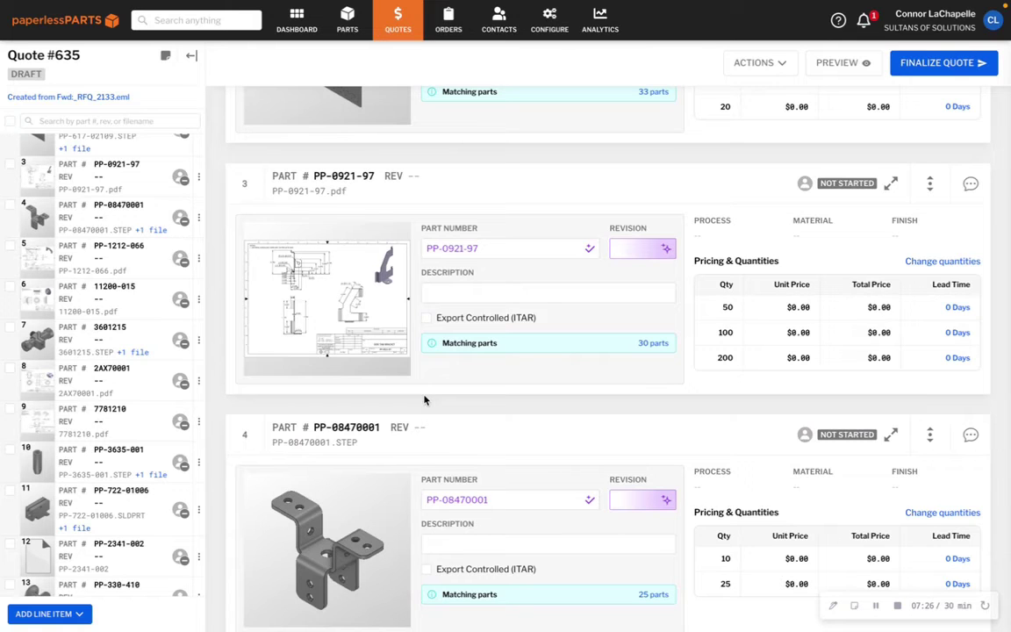
# - Open line item PP-08470001, examine the specifications, description and materials found in its files, and return to the quote
pyautogui.click(394, 456)
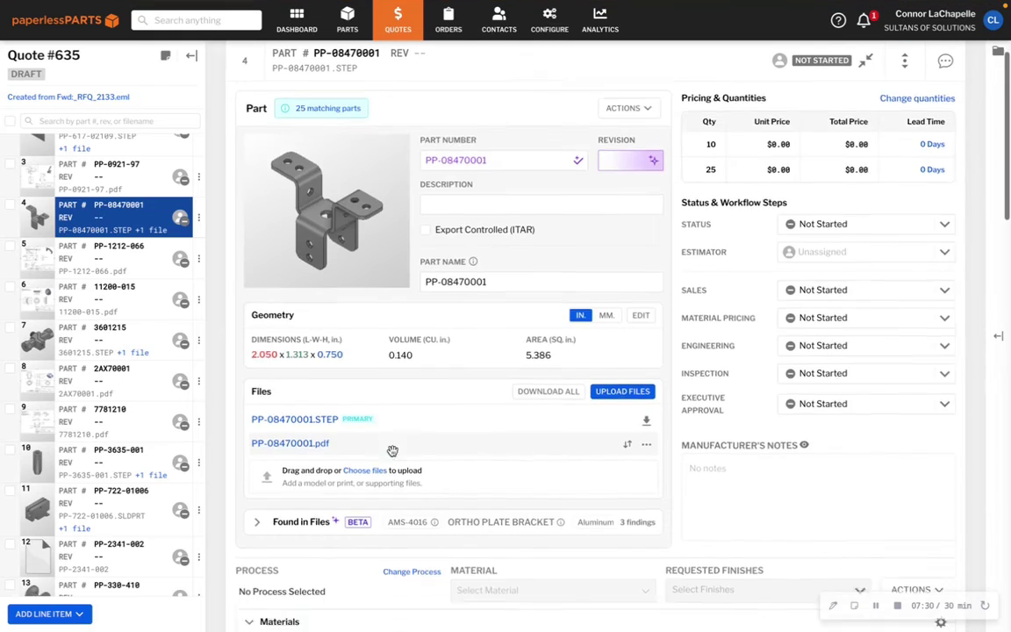
pyautogui.scroll(-3, 392, 450)
pyautogui.click(312, 363)
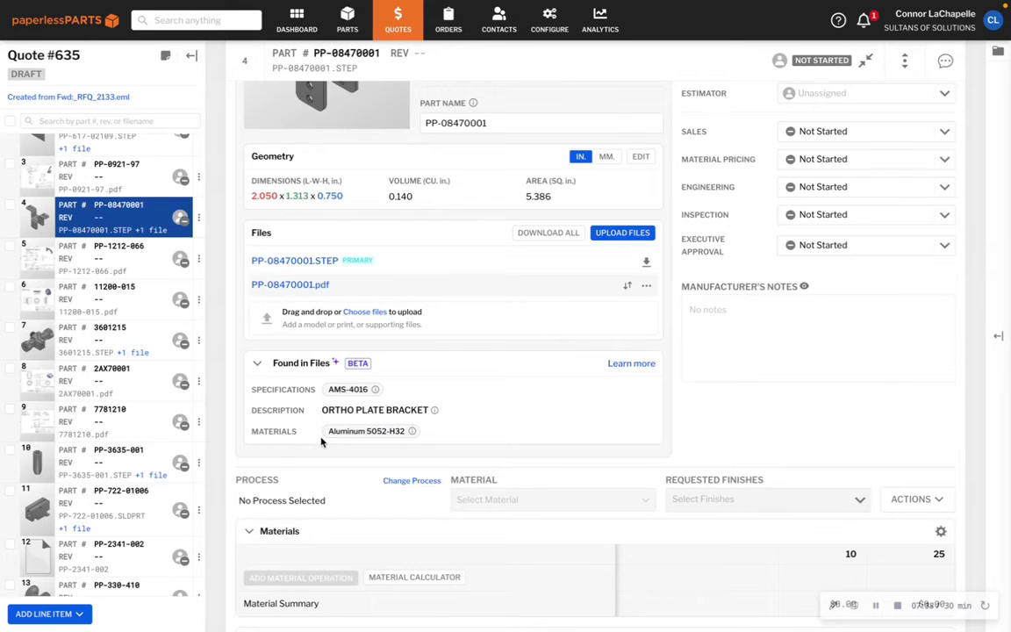
pyautogui.scroll(4, 321, 442)
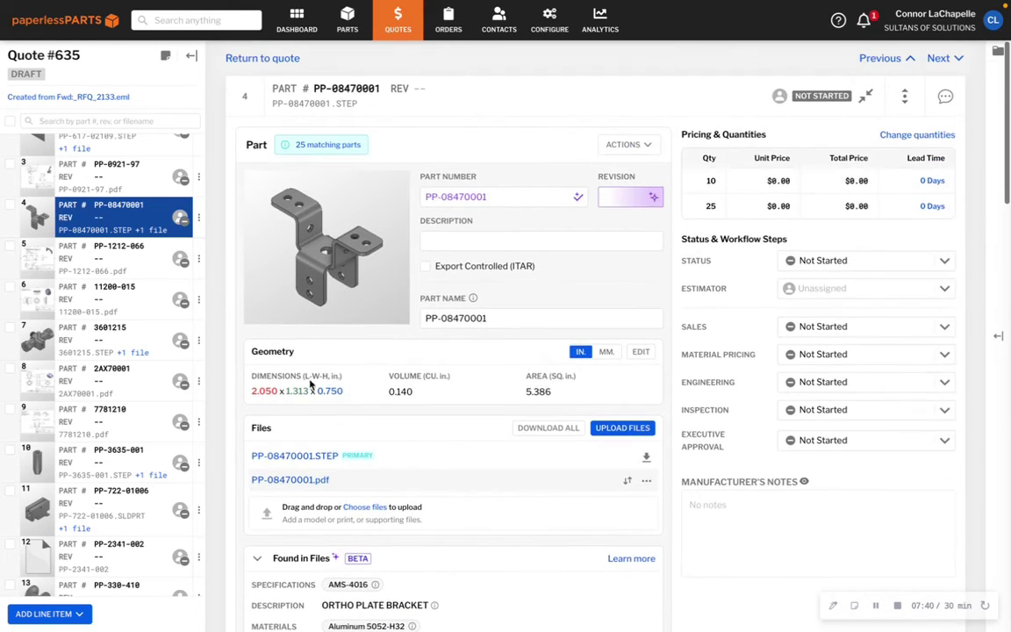
pyautogui.click(262, 58)
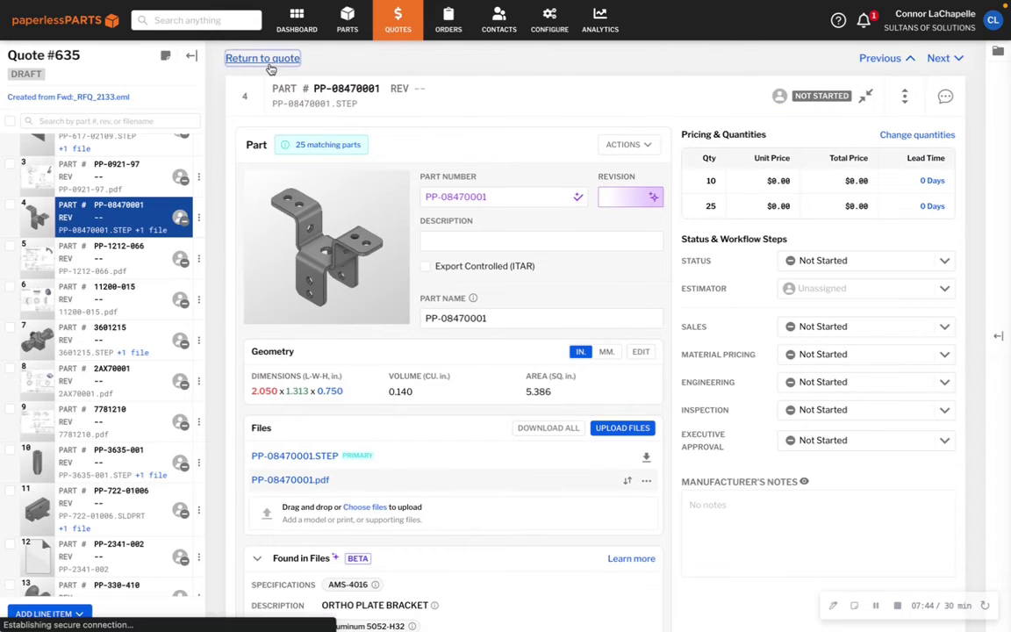
# - Apply the revisions suggested from the drawings: C for PP-23EU-6000ST and A for PP-617-02109
pyautogui.scroll(-12, 458, 396)
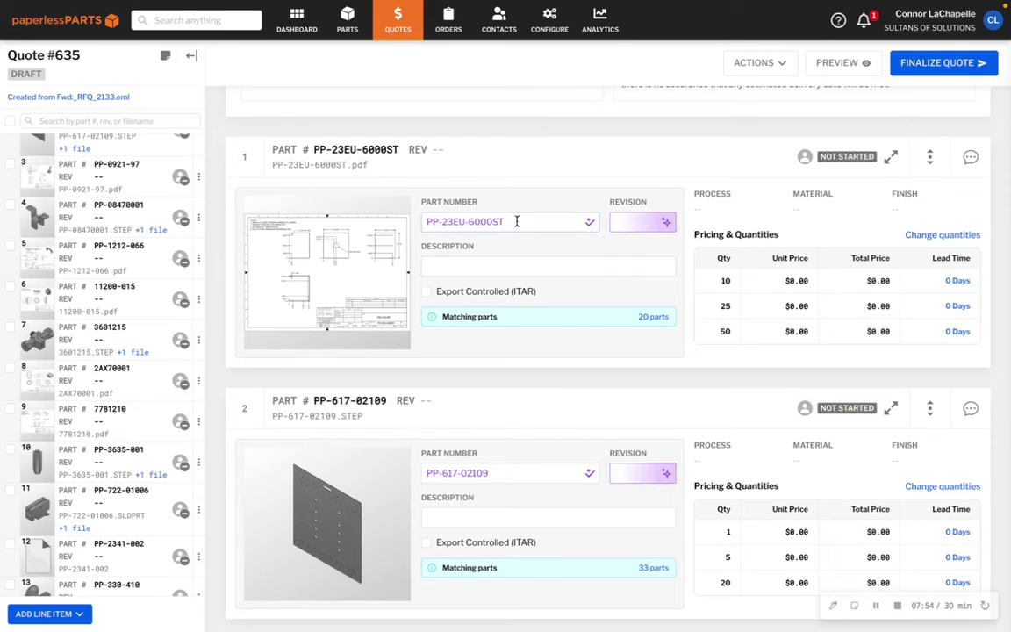
pyautogui.click(666, 222)
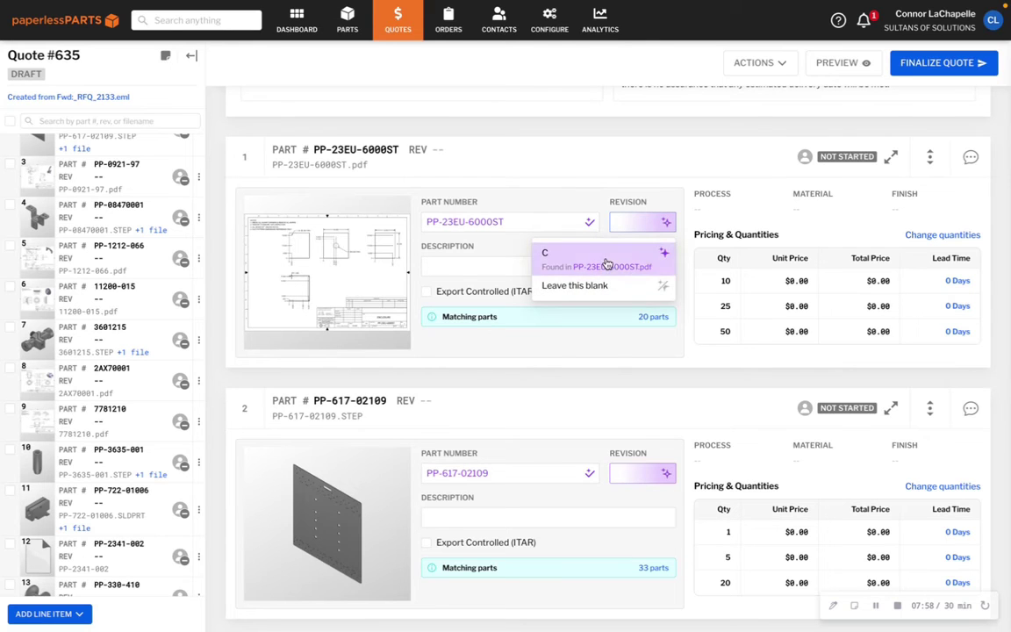
pyautogui.click(605, 259)
pyautogui.scroll(-2, 609, 375)
pyautogui.click(610, 375)
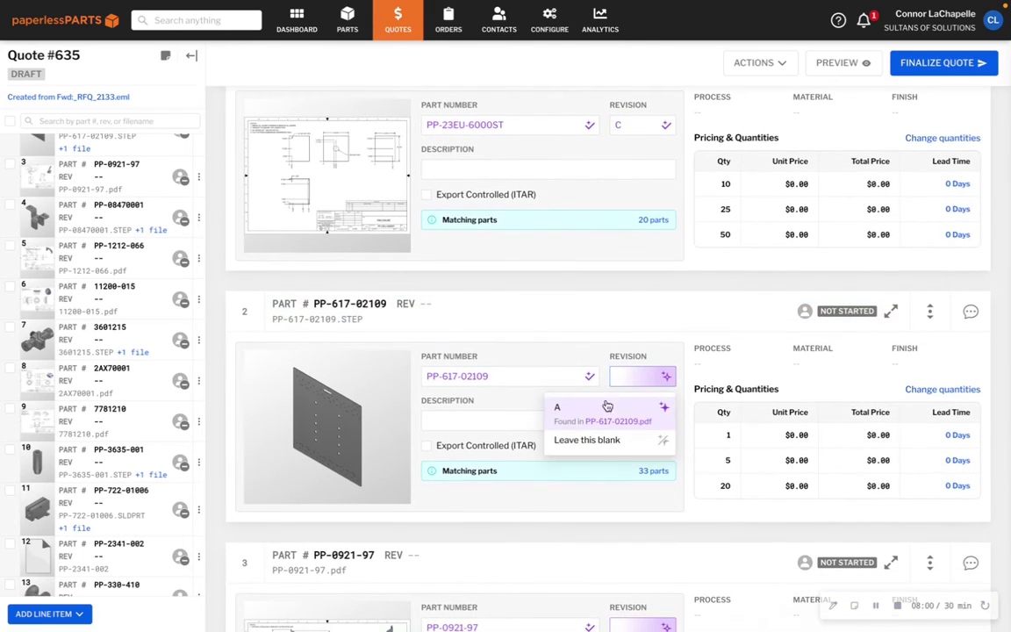
pyautogui.click(596, 413)
pyautogui.click(516, 376)
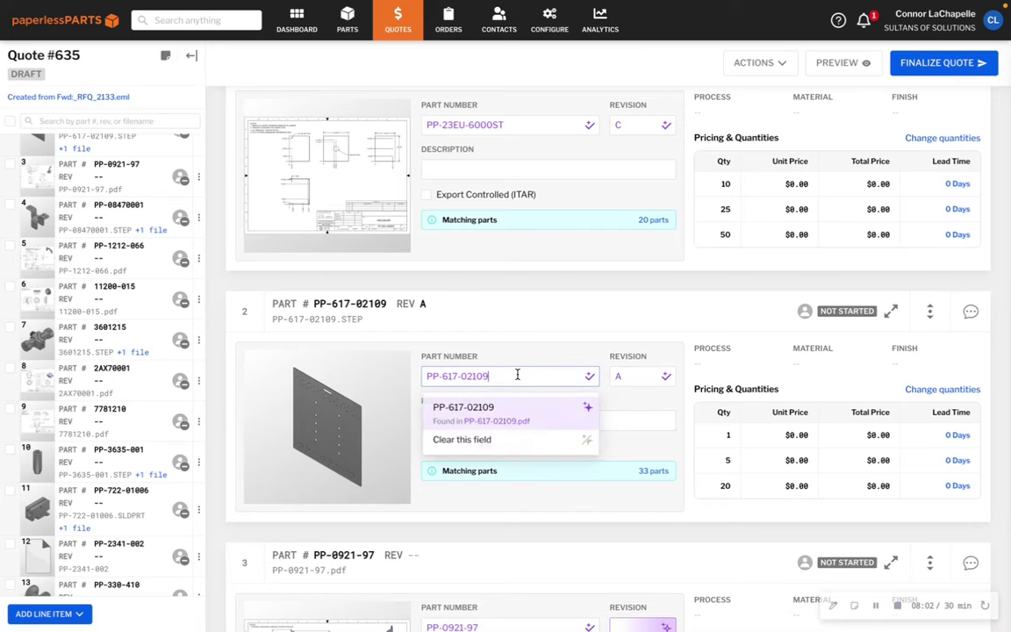
pyautogui.scroll(-4, 517, 374)
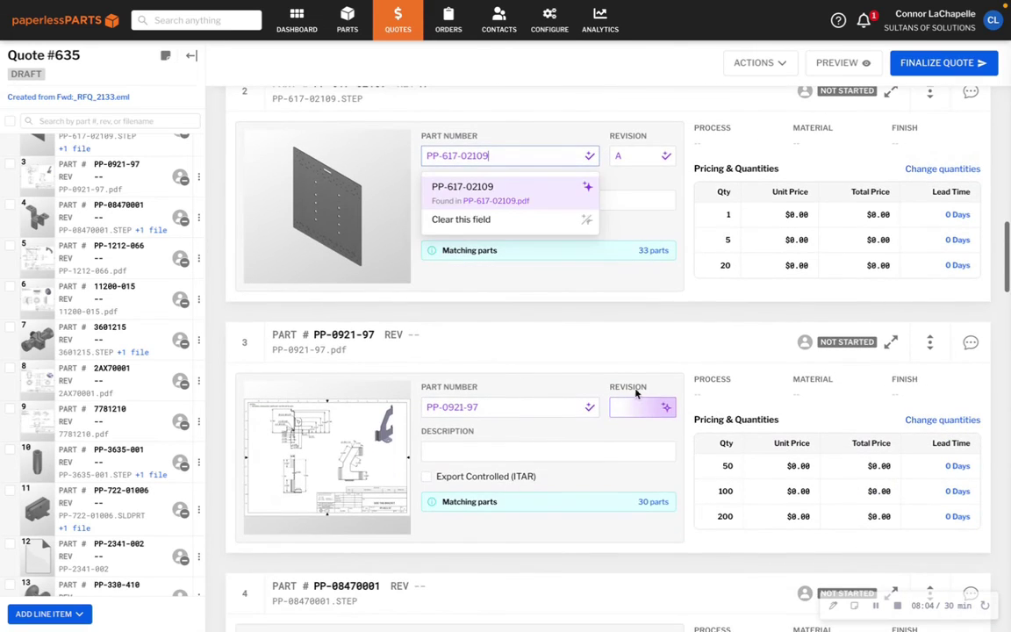
# - Apply the suggested revision A from the drawings to line items PP-0921-97, PP-08470001 and PP-1212-066
pyautogui.click(636, 406)
pyautogui.click(603, 449)
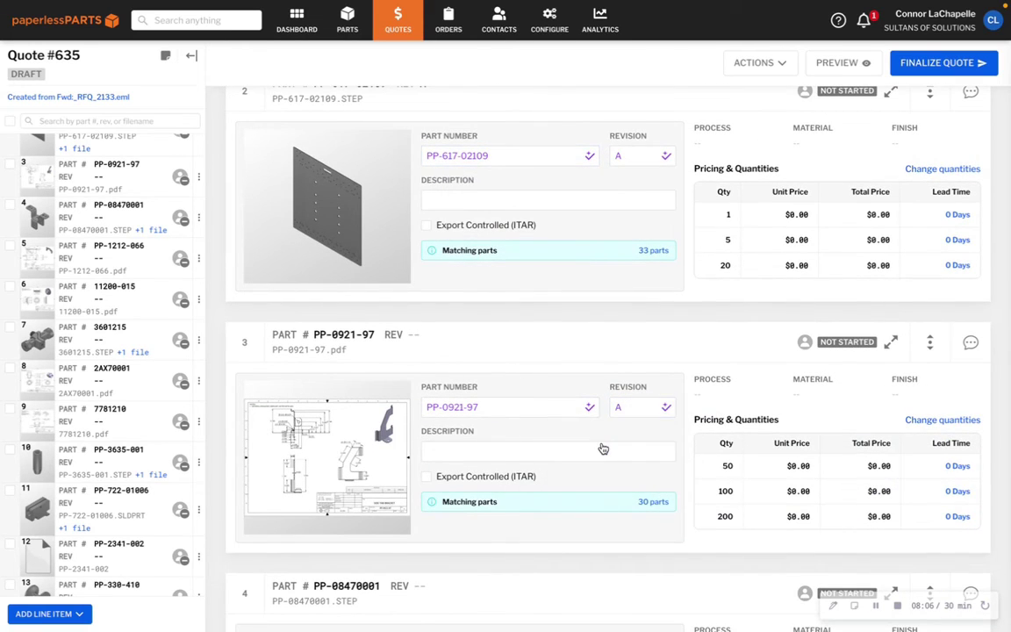
pyautogui.scroll(-6, 603, 448)
pyautogui.click(642, 315)
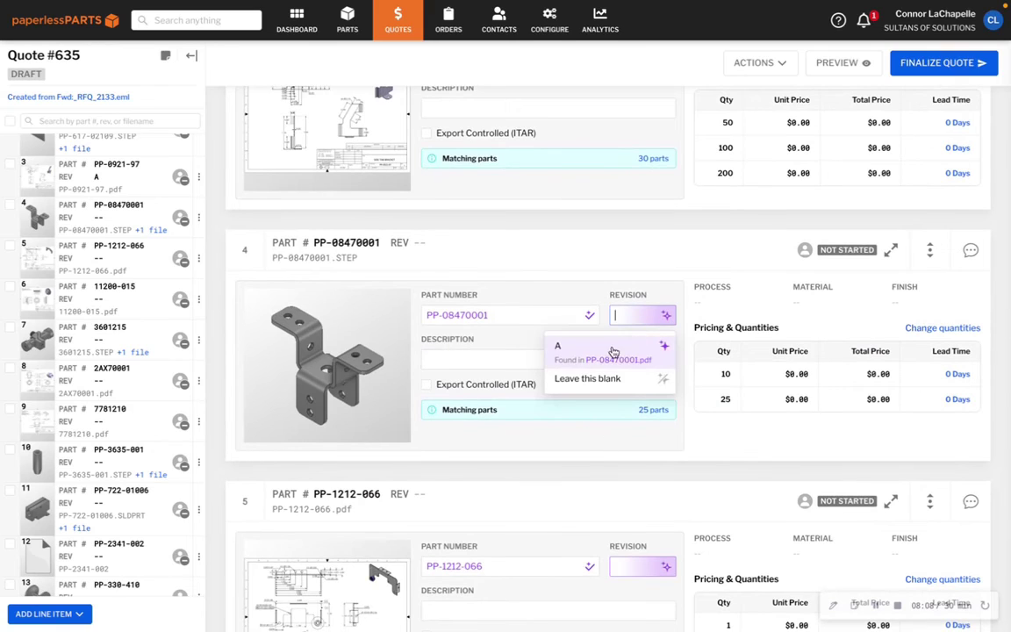
pyautogui.click(613, 352)
pyautogui.scroll(-3, 604, 462)
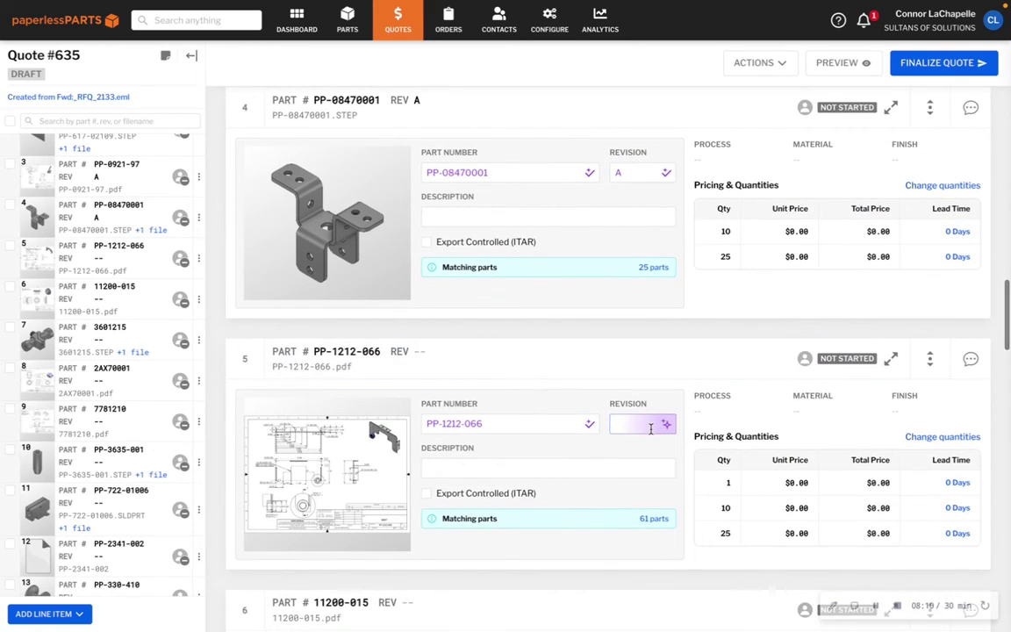
pyautogui.click(651, 429)
pyautogui.click(603, 457)
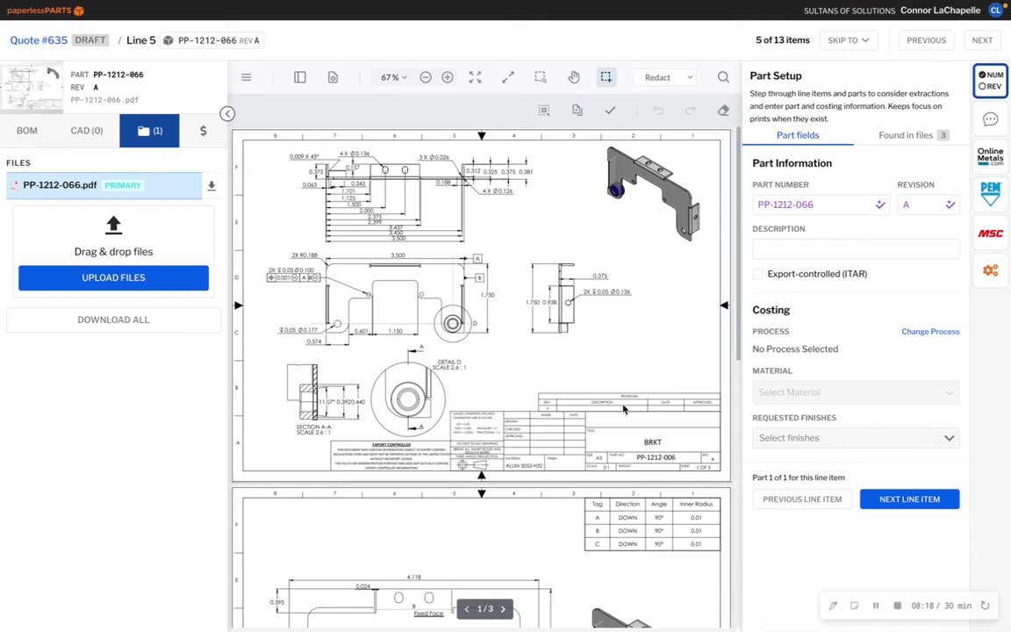
# - Check the revision in the title block of line item PP-1212-066's drawing against its Revision field, reselecting the suggested A
pyautogui.scroll(2, 663, 456)
pyautogui.hscroll(2, 663, 455)
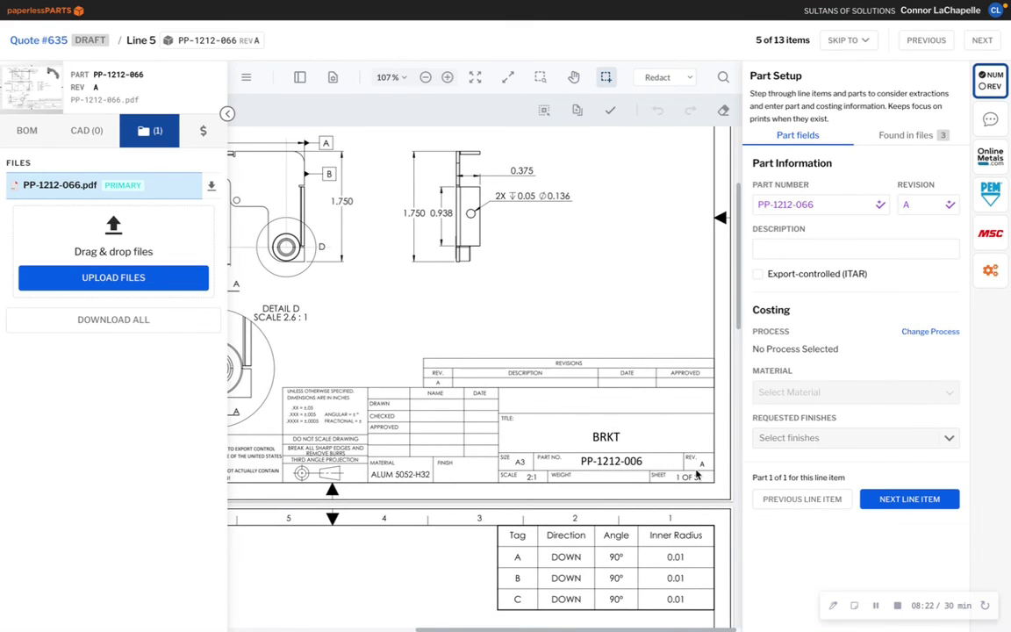
pyautogui.click(916, 205)
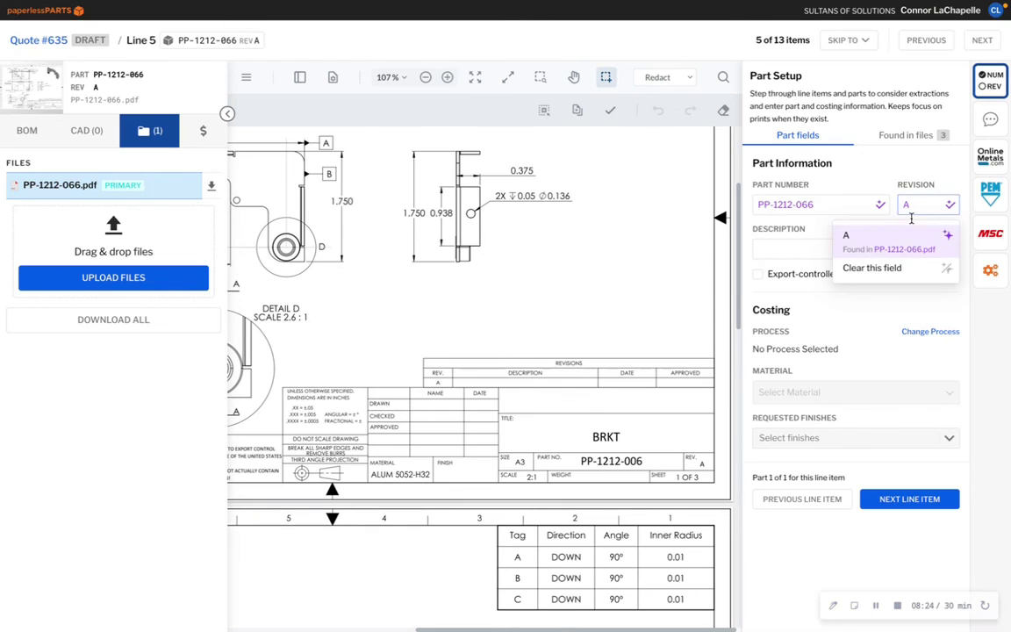
pyautogui.click(845, 236)
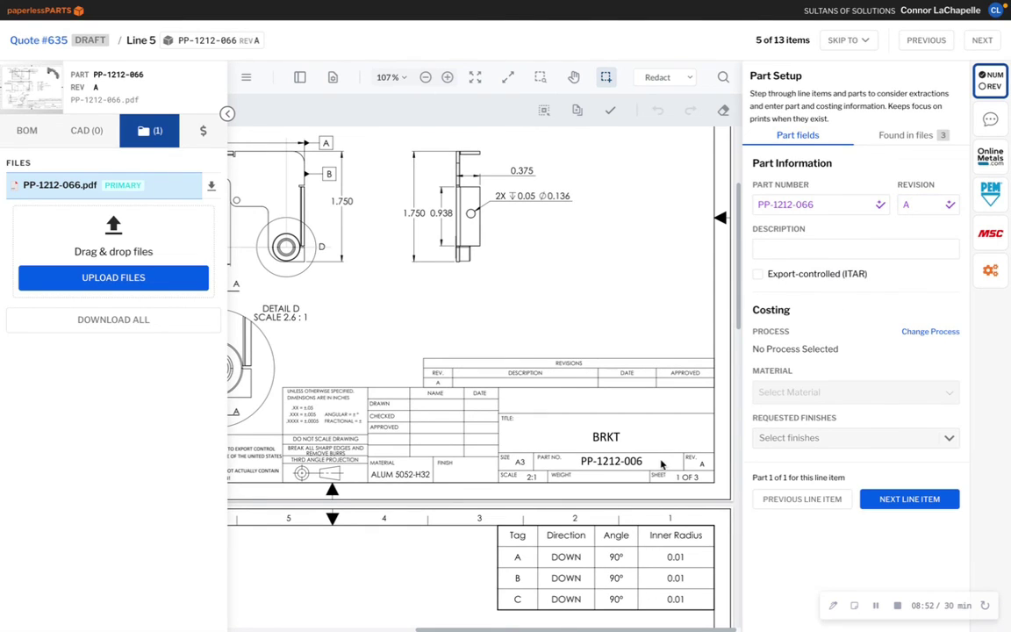